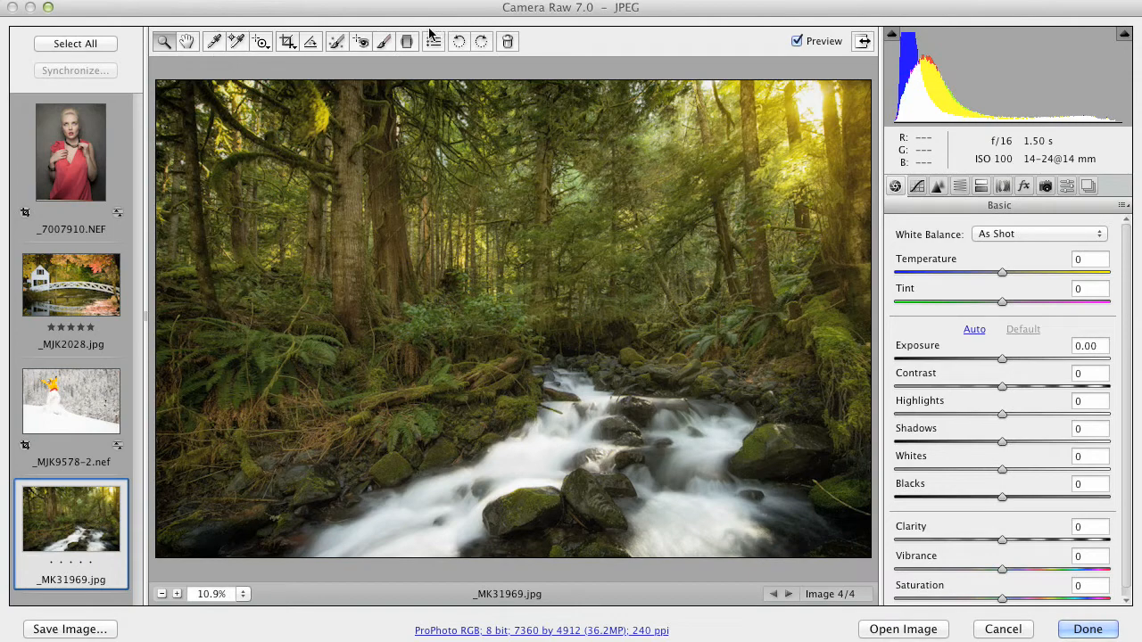
# Activate the Adjustment Brush and set its size to 57 and its feather to 100
pyautogui.click(385, 43)
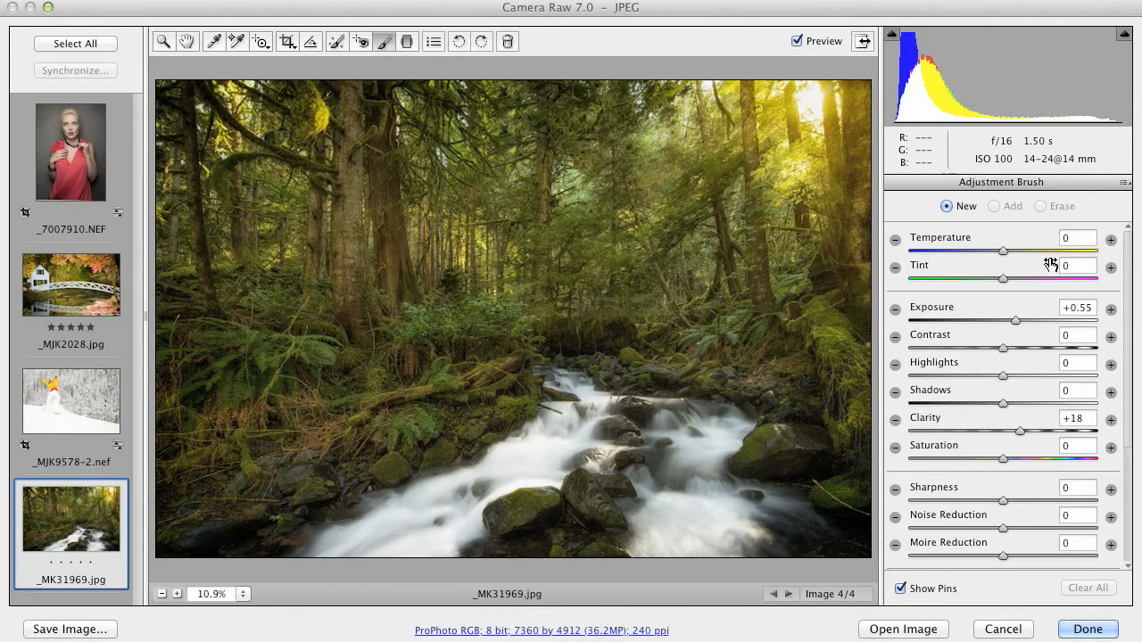
pyautogui.scroll(-5, 1123, 392)
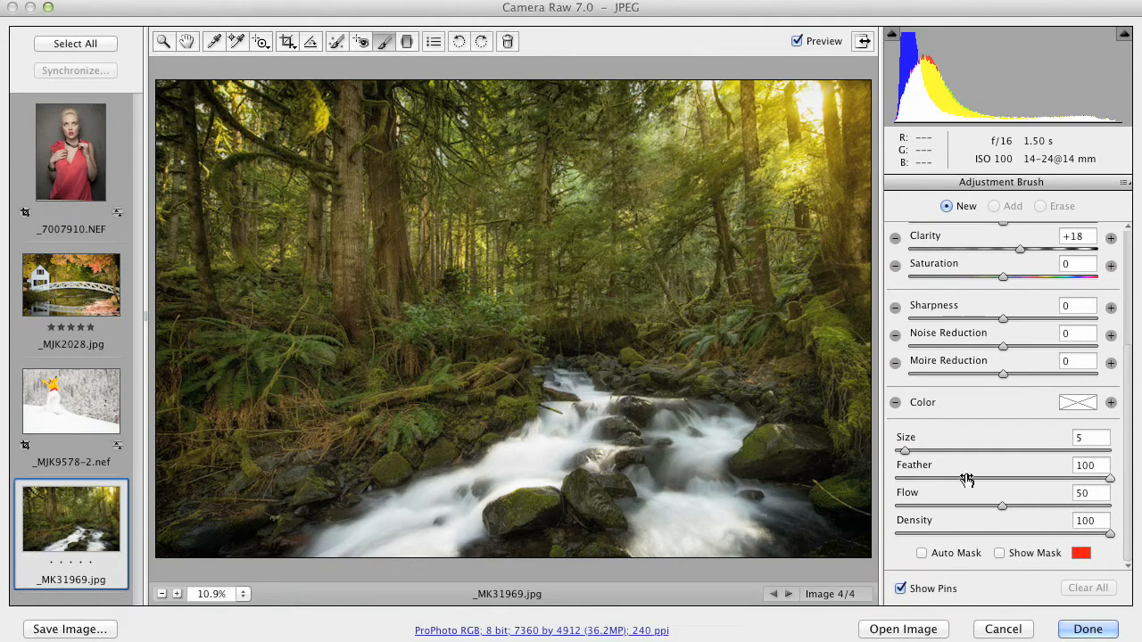
pyautogui.moveTo(919, 452); pyautogui.dragTo(995, 454)
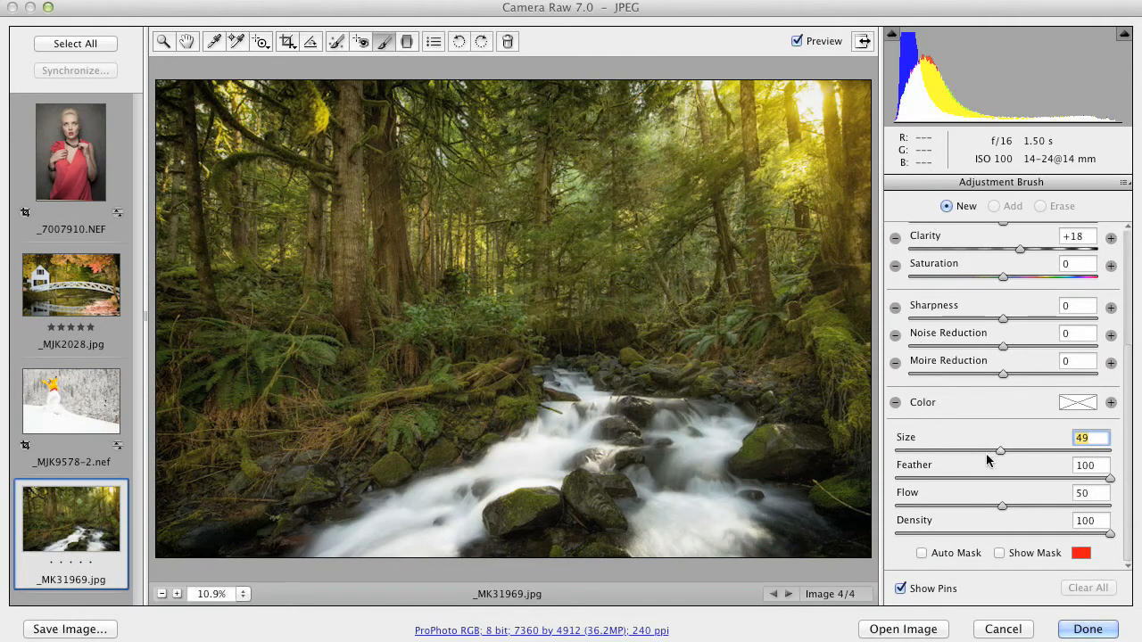
pyautogui.moveTo(949, 449); pyautogui.dragTo(946, 450)
pyautogui.moveTo(1025, 451); pyautogui.dragTo(1020, 450)
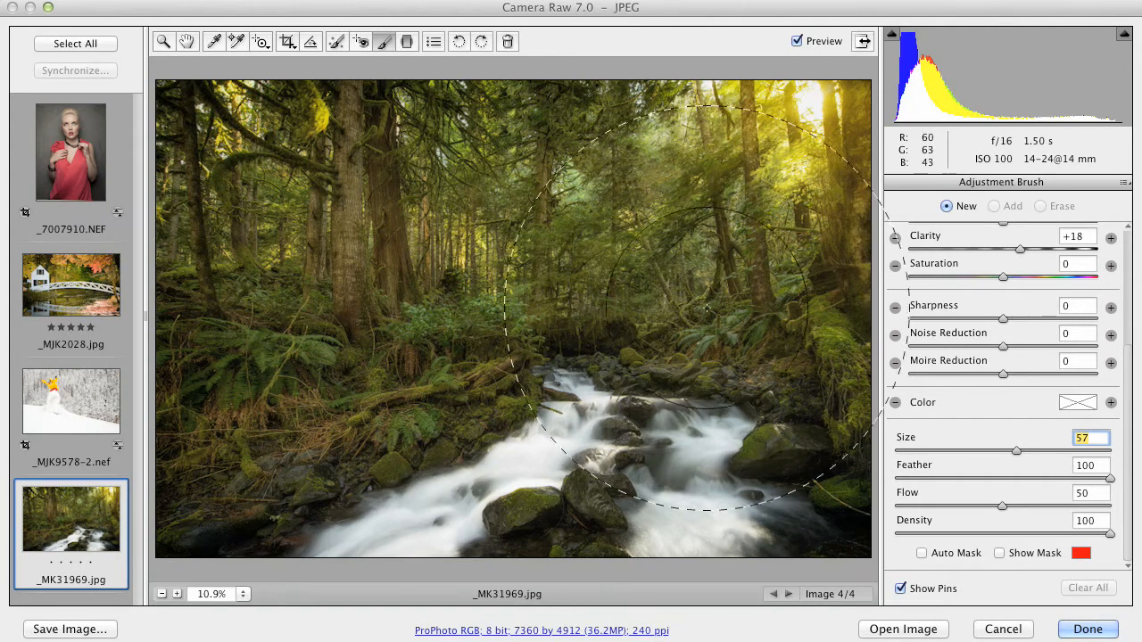
pyautogui.moveTo(980, 478); pyautogui.dragTo(869, 489)
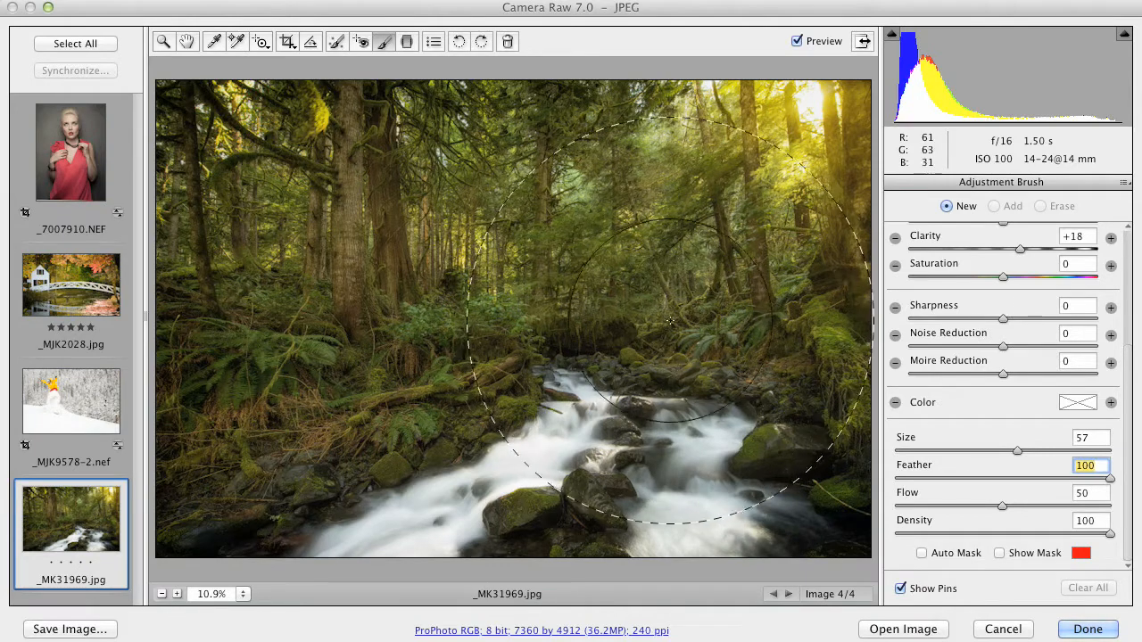
# Set the brush's shadows to +58 and its highlights to -56
pyautogui.scroll(3, 1111, 265)
pyautogui.scroll(3, 1110, 265)
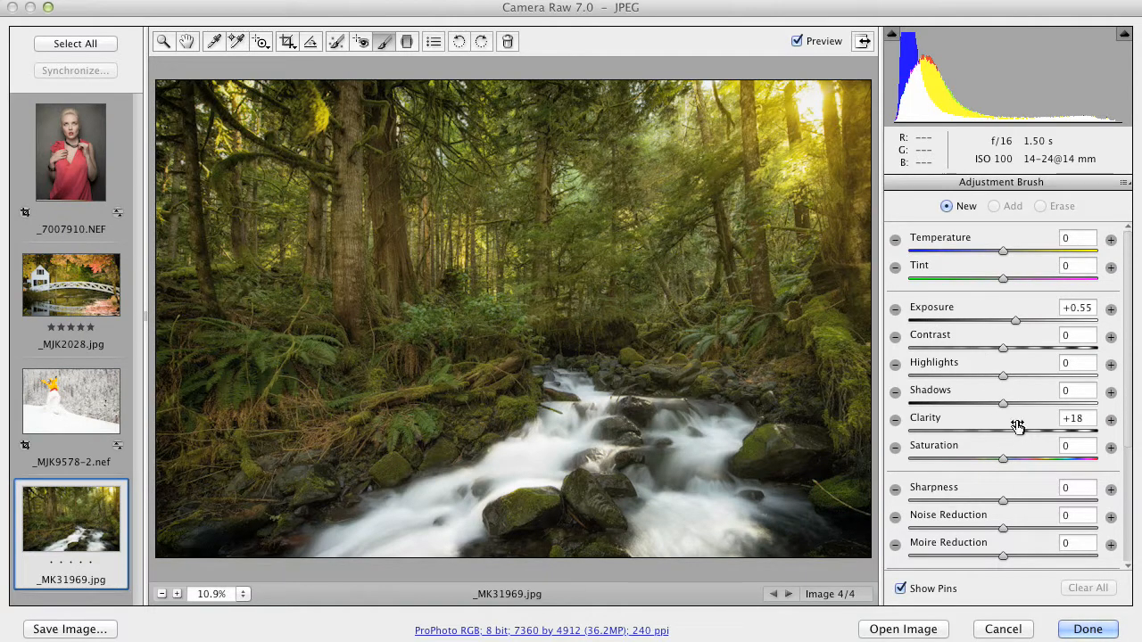
pyautogui.moveTo(1004, 403); pyautogui.dragTo(1059, 402)
pyautogui.moveTo(1003, 375); pyautogui.dragTo(954, 378)
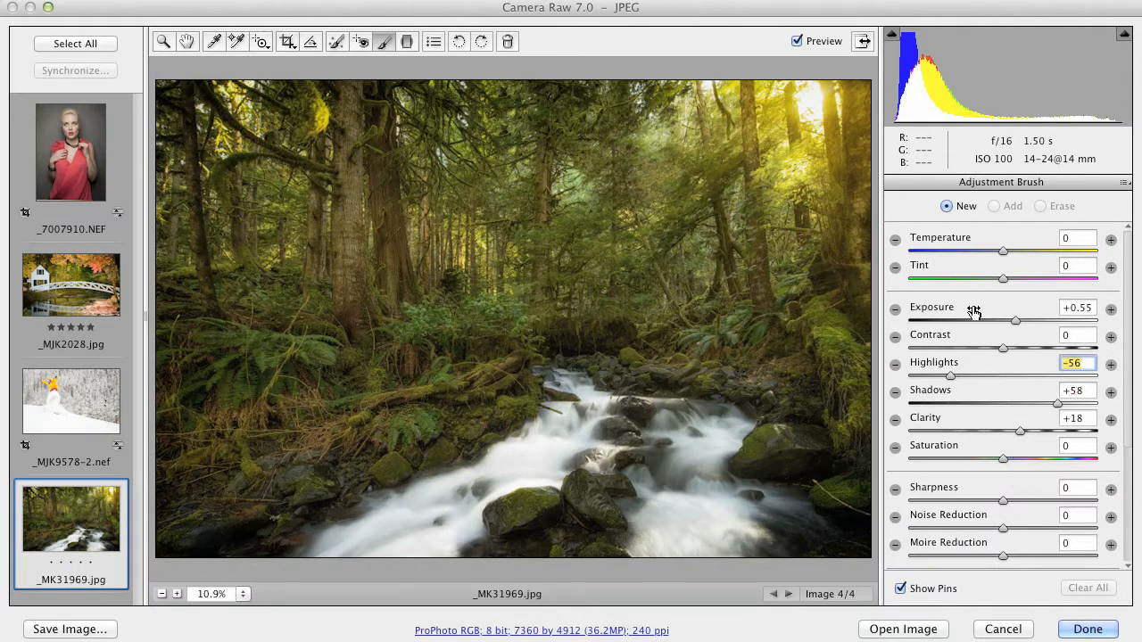
# Reset the brush to exposure -0.50 with every other adjustment at zero, and shrink the brush to about the width of the large tree trunk
pyautogui.click(895, 308)
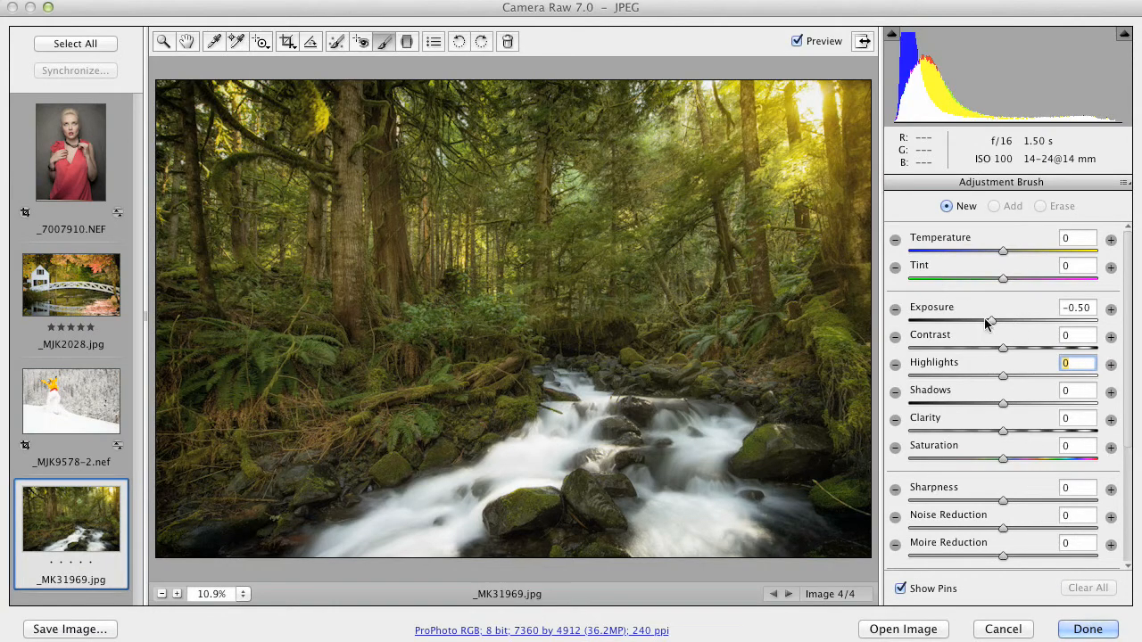
pyautogui.press('[')
pyautogui.press('[')
pyautogui.press('[')
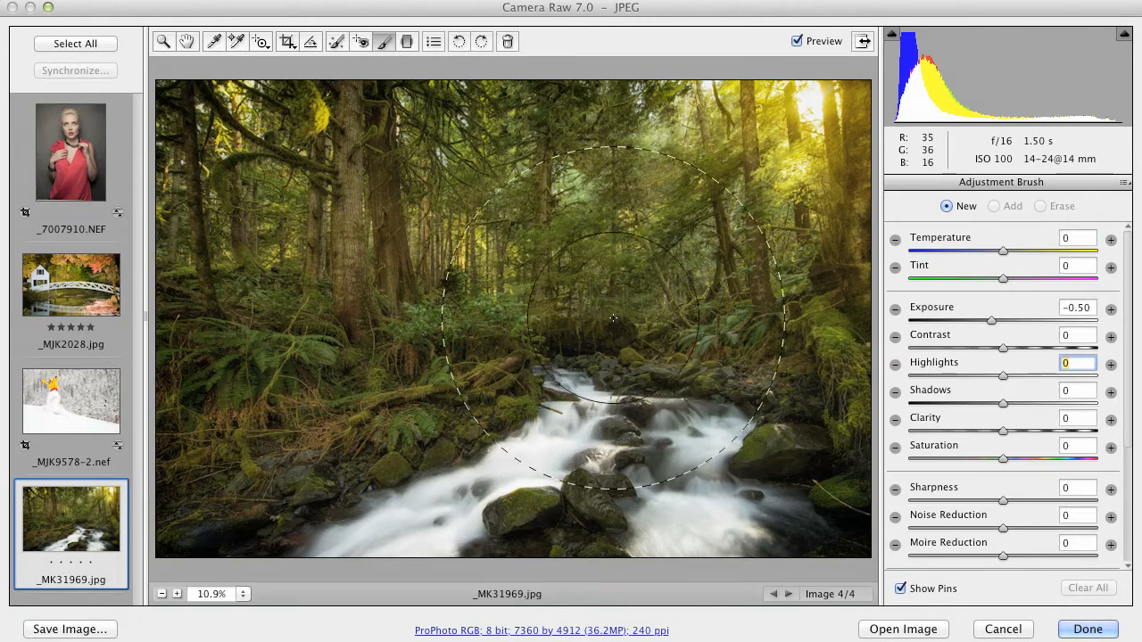
pyautogui.press('[')
pyautogui.press('[')
pyautogui.press('[')
pyautogui.press('[')
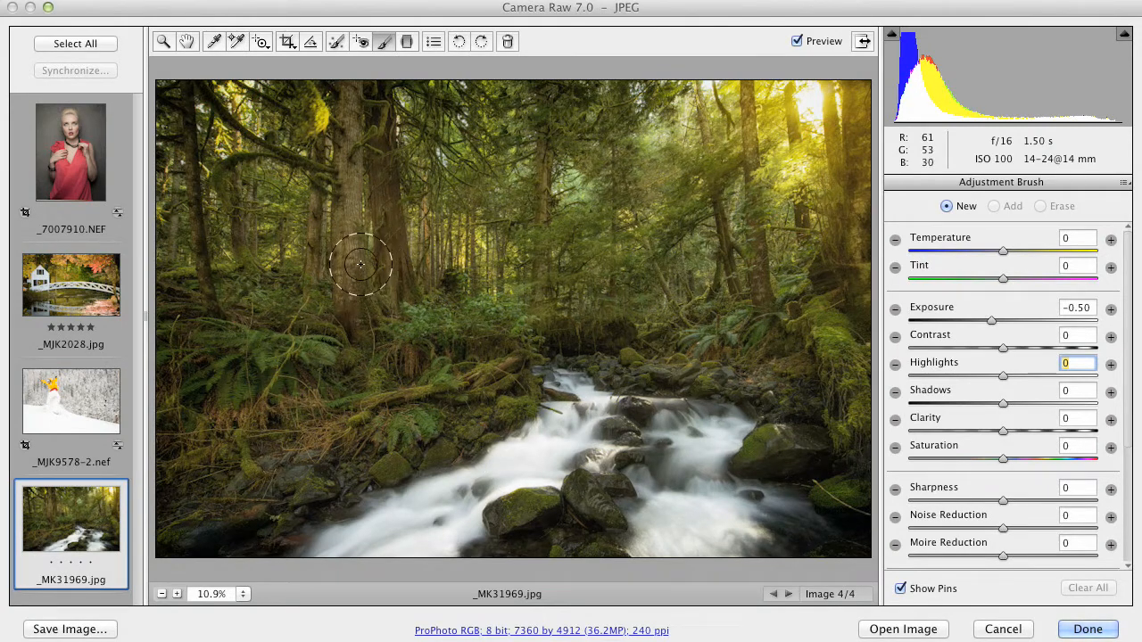
# Set the brush exposure to +0.85 and brighten the large tree trunks, the foreground rocks and the stream banks
pyautogui.moveTo(992, 319); pyautogui.dragTo(1021, 318)
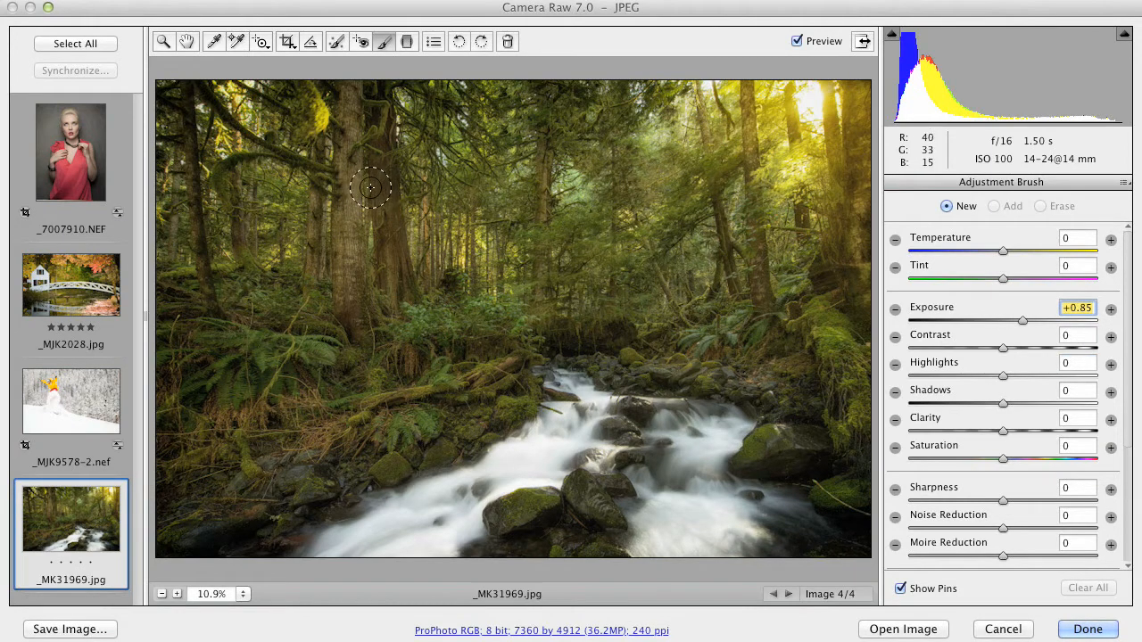
pyautogui.moveTo(347, 121)
pyautogui.mouseDown()
pyautogui.moveTo(351, 277)
pyautogui.moveTo(335, 167)
pyautogui.moveTo(348, 224)
pyautogui.moveTo(363, 231)
pyautogui.moveTo(361, 181)
pyautogui.moveTo(381, 269)
pyautogui.moveTo(366, 88)
pyautogui.moveTo(381, 295)
pyautogui.moveTo(338, 268)
pyautogui.mouseUp()
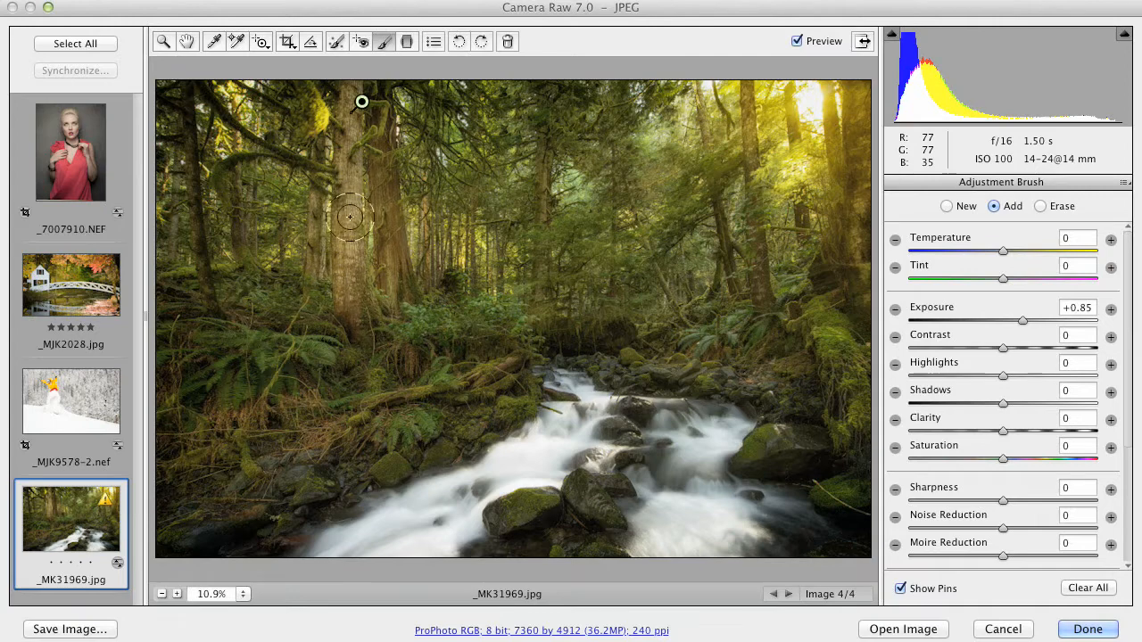
pyautogui.moveTo(557, 505)
pyautogui.mouseDown()
pyautogui.moveTo(624, 438)
pyautogui.moveTo(614, 368)
pyautogui.moveTo(732, 378)
pyautogui.moveTo(774, 449)
pyautogui.moveTo(815, 453)
pyautogui.moveTo(849, 496)
pyautogui.moveTo(829, 477)
pyautogui.mouseUp()
pyautogui.moveTo(500, 406)
pyautogui.mouseDown()
pyautogui.moveTo(400, 482)
pyautogui.moveTo(297, 568)
pyautogui.moveTo(329, 515)
pyautogui.moveTo(479, 428)
pyautogui.moveTo(514, 386)
pyautogui.moveTo(375, 504)
pyautogui.mouseUp()
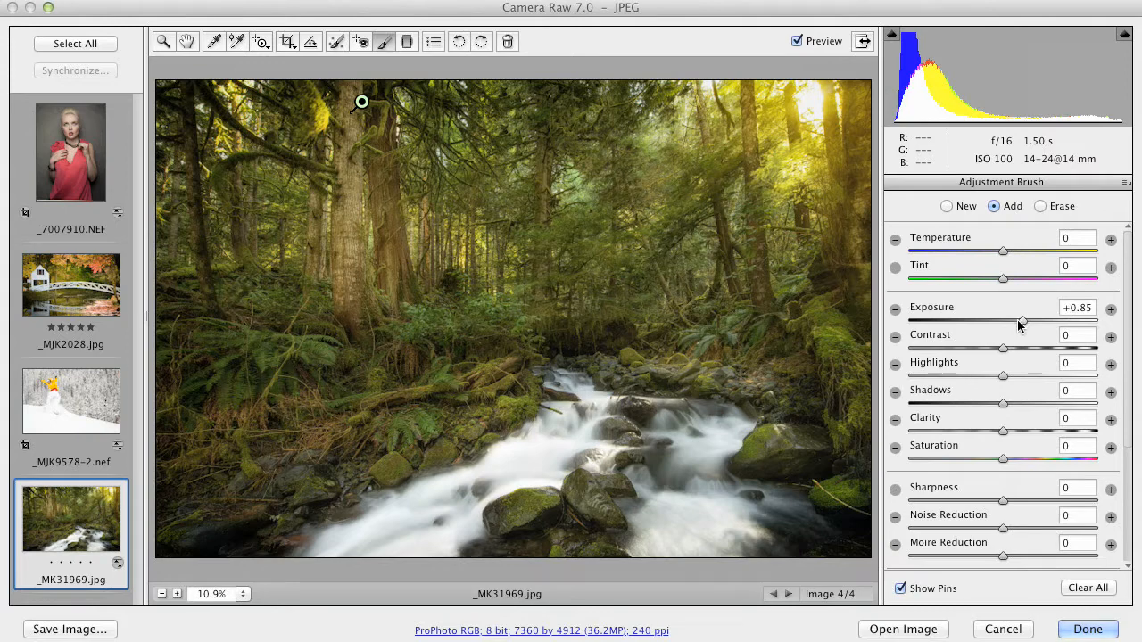
pyautogui.moveTo(1021, 318)
pyautogui.mouseDown()
pyautogui.moveTo(1042, 314)
pyautogui.moveTo(1019, 322)
pyautogui.mouseUp()
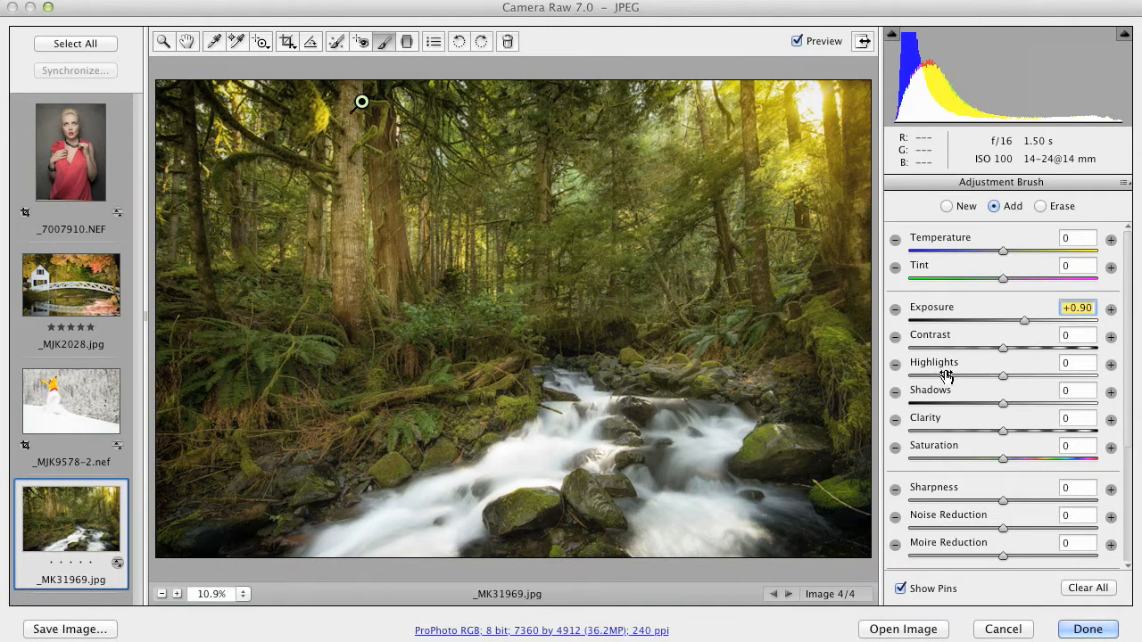
pyautogui.moveTo(981, 321); pyautogui.dragTo(1020, 323)
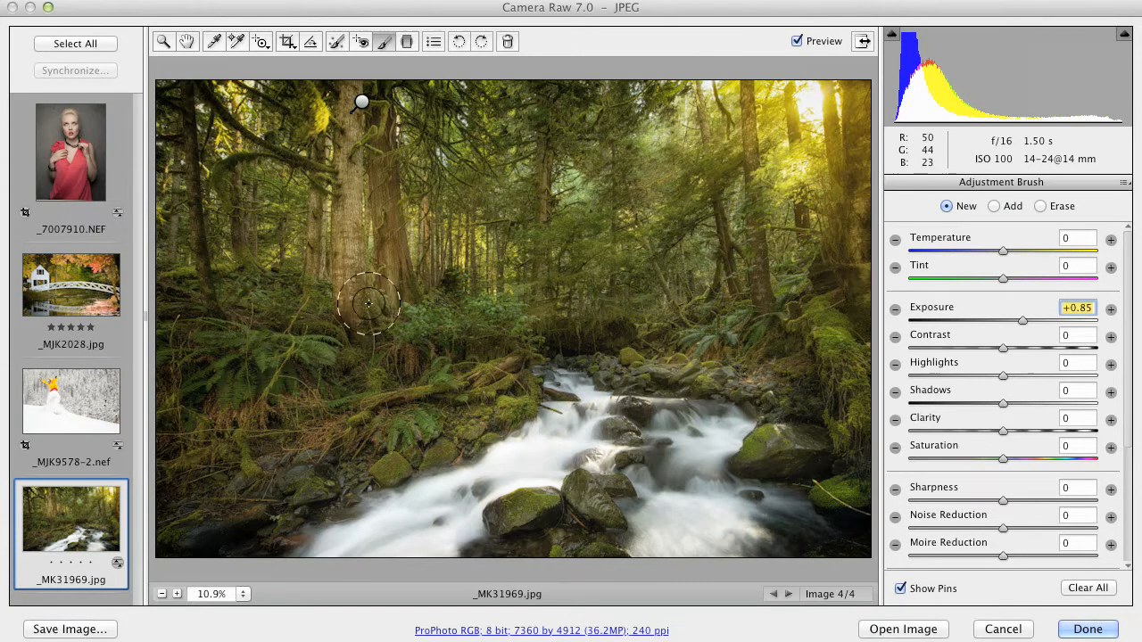
# Enlarge the brush and paint a new adjustment over the surrounding forest, darkening it with an exposure of -0.60
pyautogui.press(']')
pyautogui.press(']')
pyautogui.press(']')
pyautogui.press(']')
pyautogui.press(']')
pyautogui.press(']')
pyautogui.press(']')
pyautogui.press(']')
pyautogui.press(']')
pyautogui.moveTo(232, 218)
pyautogui.mouseDown()
pyautogui.moveTo(231, 158)
pyautogui.moveTo(233, 176)
pyautogui.moveTo(263, 186)
pyautogui.mouseUp()
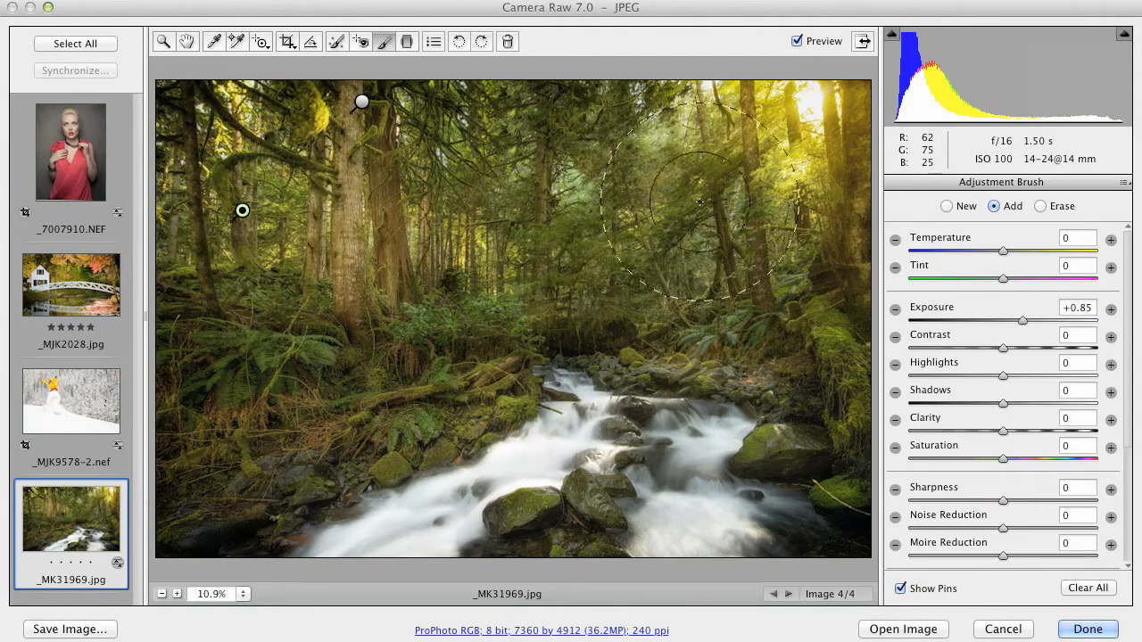
pyautogui.moveTo(971, 309)
pyautogui.mouseDown()
pyautogui.moveTo(976, 327)
pyautogui.moveTo(935, 328)
pyautogui.moveTo(951, 328)
pyautogui.mouseUp()
pyautogui.moveTo(263, 138)
pyautogui.mouseDown()
pyautogui.moveTo(284, 211)
pyautogui.moveTo(266, 365)
pyautogui.moveTo(243, 389)
pyautogui.moveTo(467, 282)
pyautogui.moveTo(536, 141)
pyautogui.moveTo(525, 115)
pyautogui.moveTo(604, 109)
pyautogui.moveTo(649, 202)
pyautogui.moveTo(743, 278)
pyautogui.moveTo(892, 363)
pyautogui.moveTo(783, 226)
pyautogui.moveTo(883, 262)
pyautogui.mouseUp()
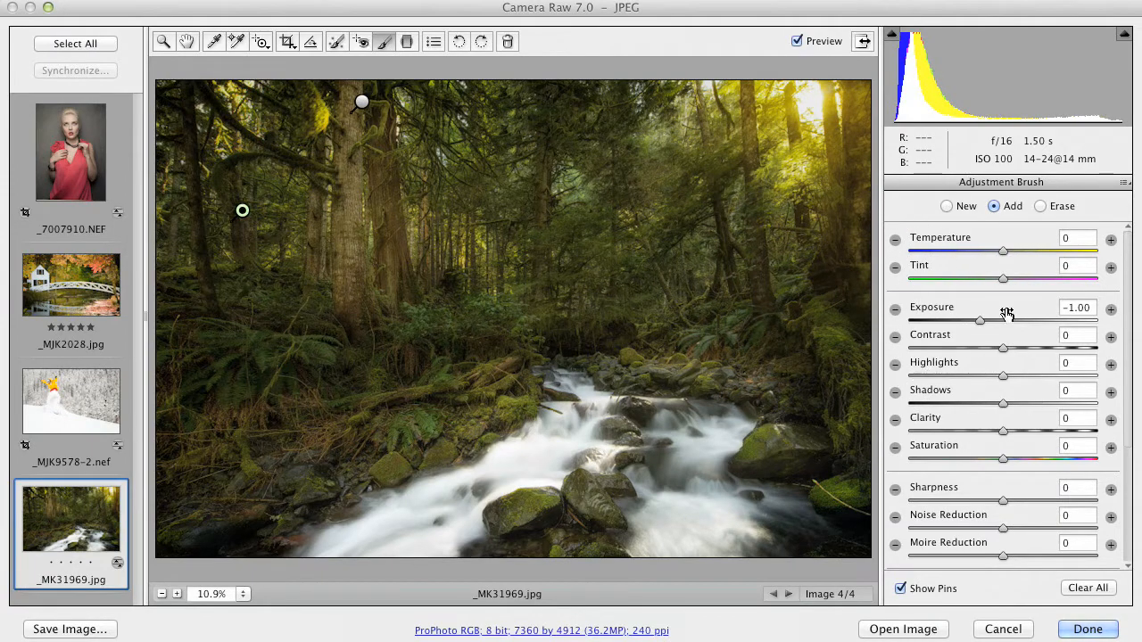
pyautogui.moveTo(980, 321); pyautogui.dragTo(992, 322)
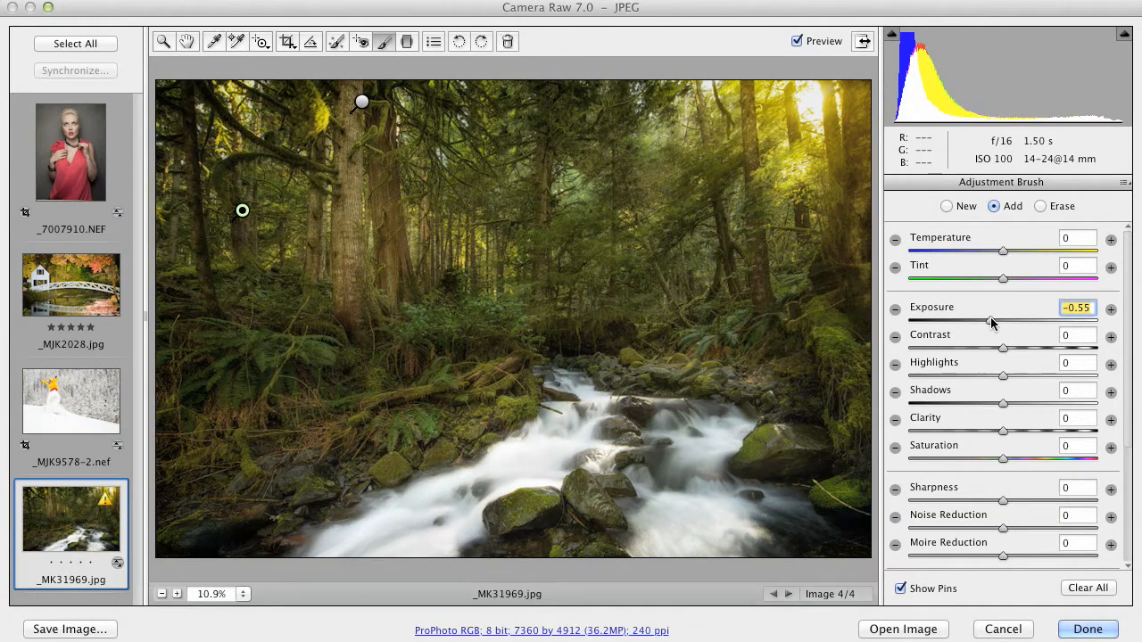
pyautogui.moveTo(988, 323); pyautogui.dragTo(987, 323)
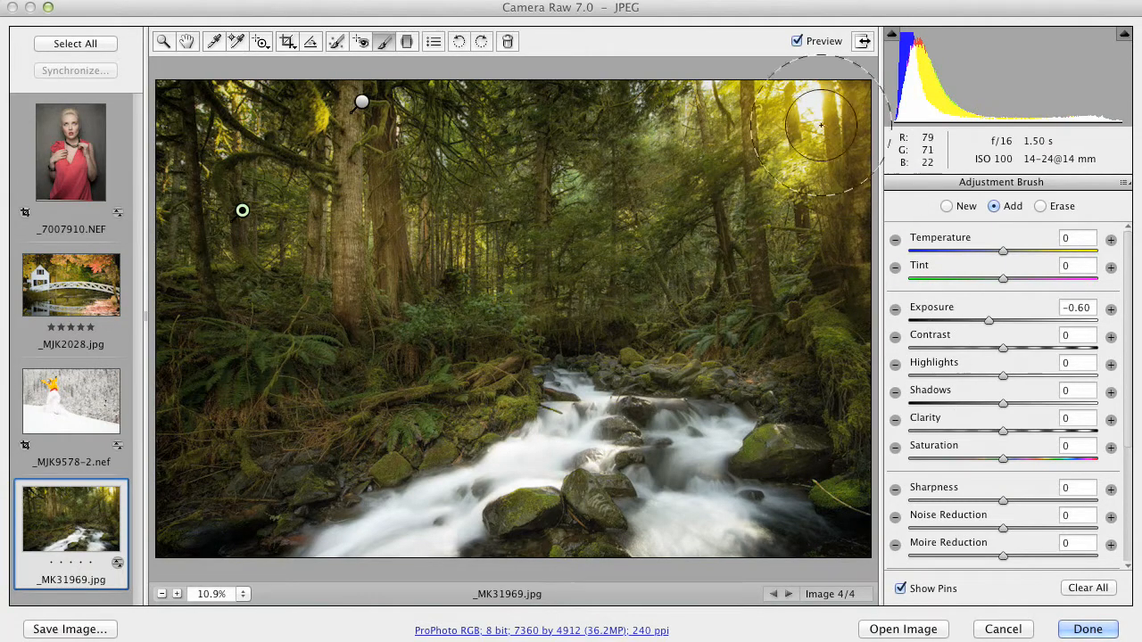
# Compare the forest photo with and without the adjustments, and set the forest adjustment's exposure to -1.10
pyautogui.click(798, 43)
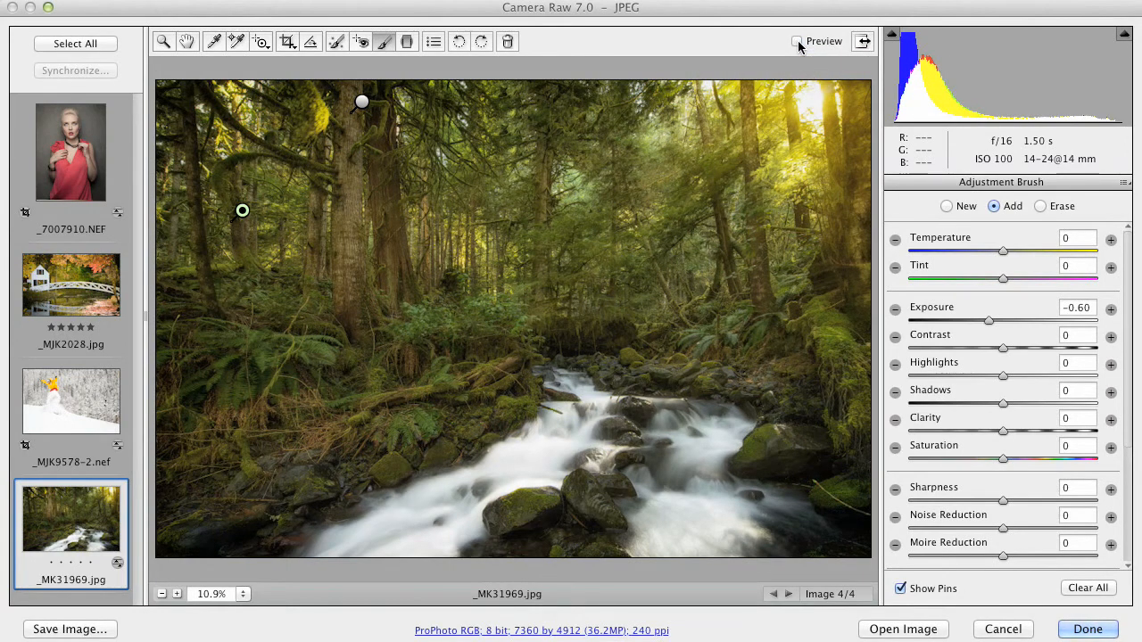
pyautogui.click(797, 43)
pyautogui.click(797, 43)
pyautogui.click(797, 43)
pyautogui.moveTo(993, 316); pyautogui.dragTo(978, 319)
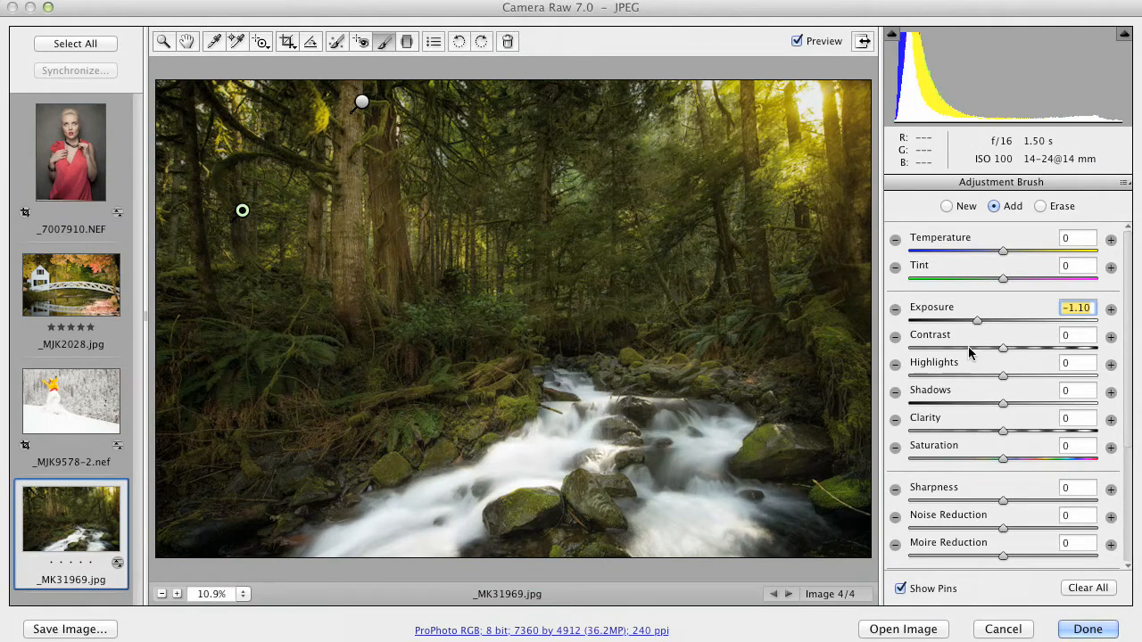
# Check the forest adjustment's mask, then select the adjustment on the large tree trunk and set its exposure to +1.30
pyautogui.press('y')
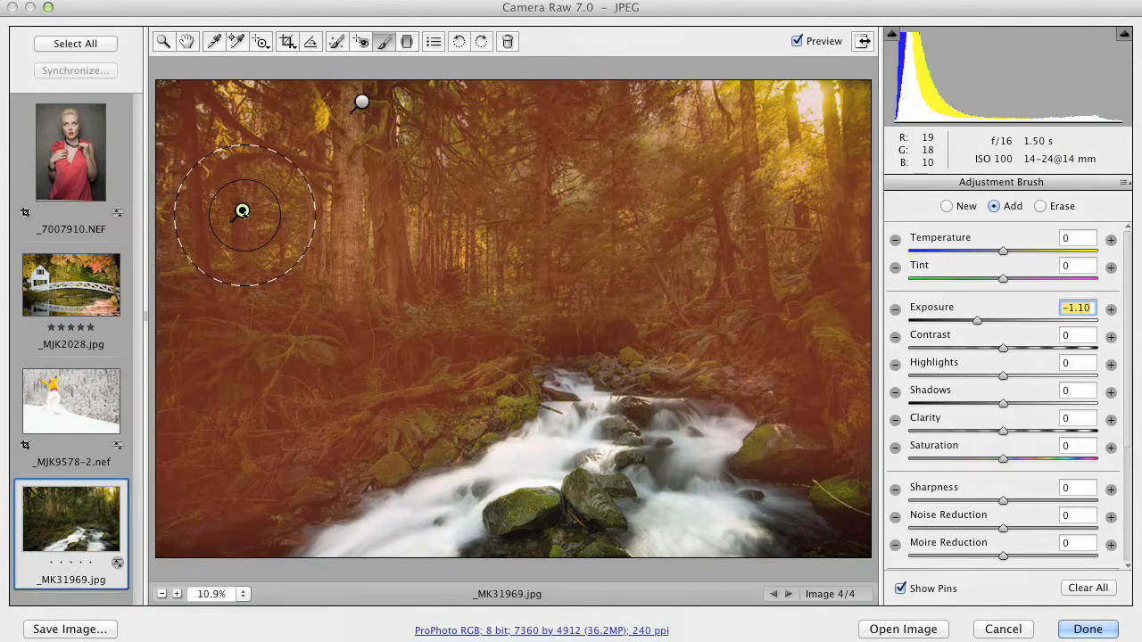
pyautogui.press('y')
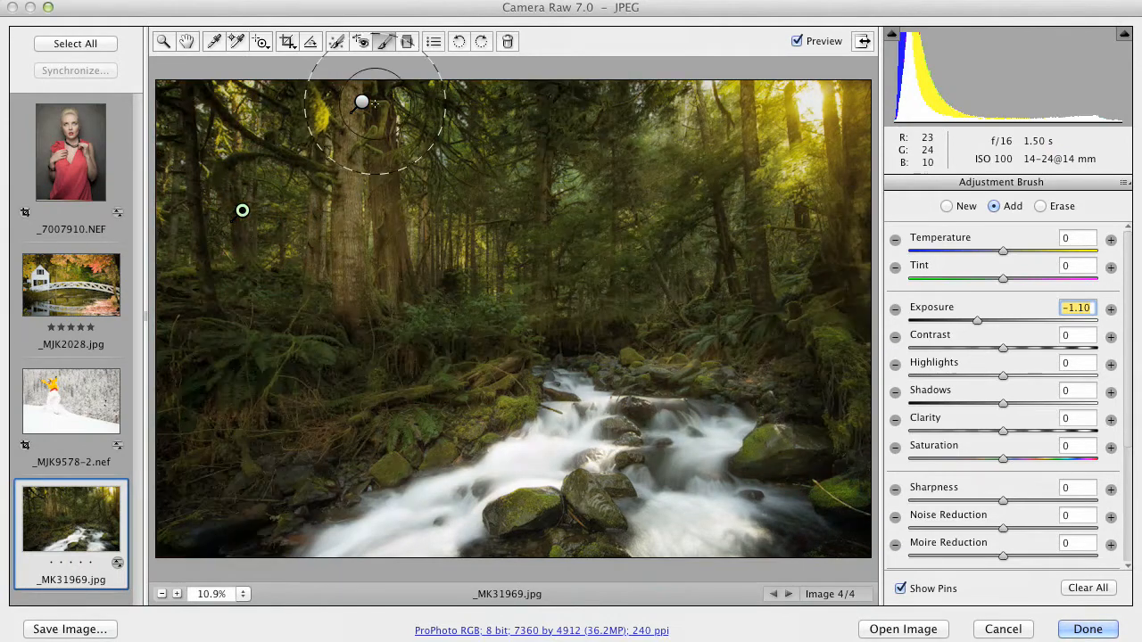
pyautogui.click(361, 103)
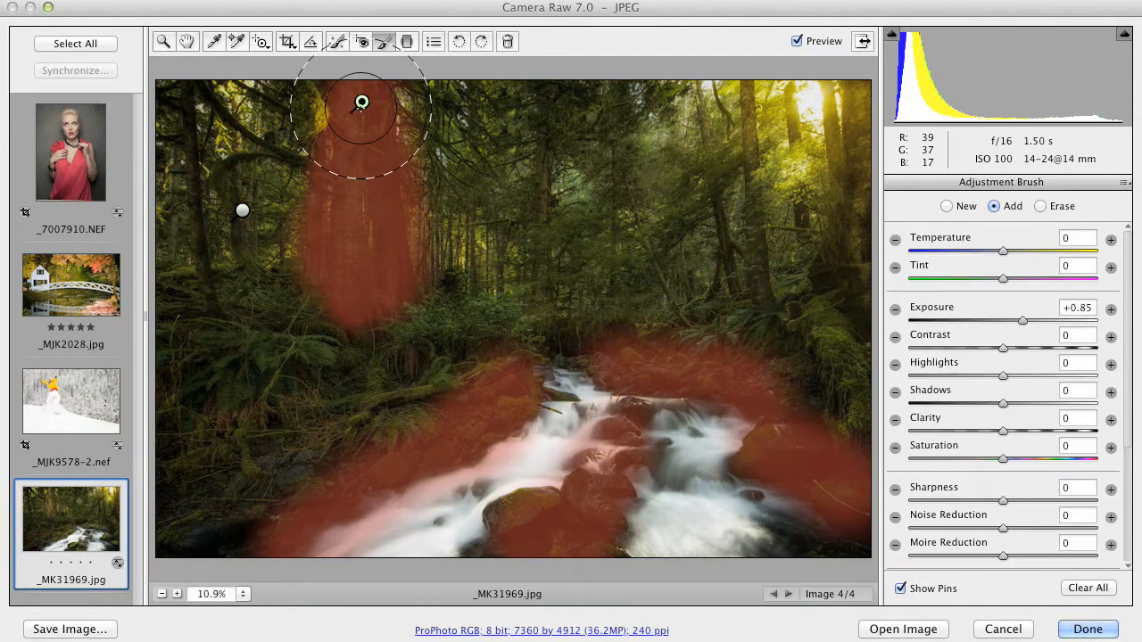
pyautogui.moveTo(1027, 318)
pyautogui.mouseDown()
pyautogui.moveTo(1041, 314)
pyautogui.moveTo(1032, 318)
pyautogui.mouseUp()
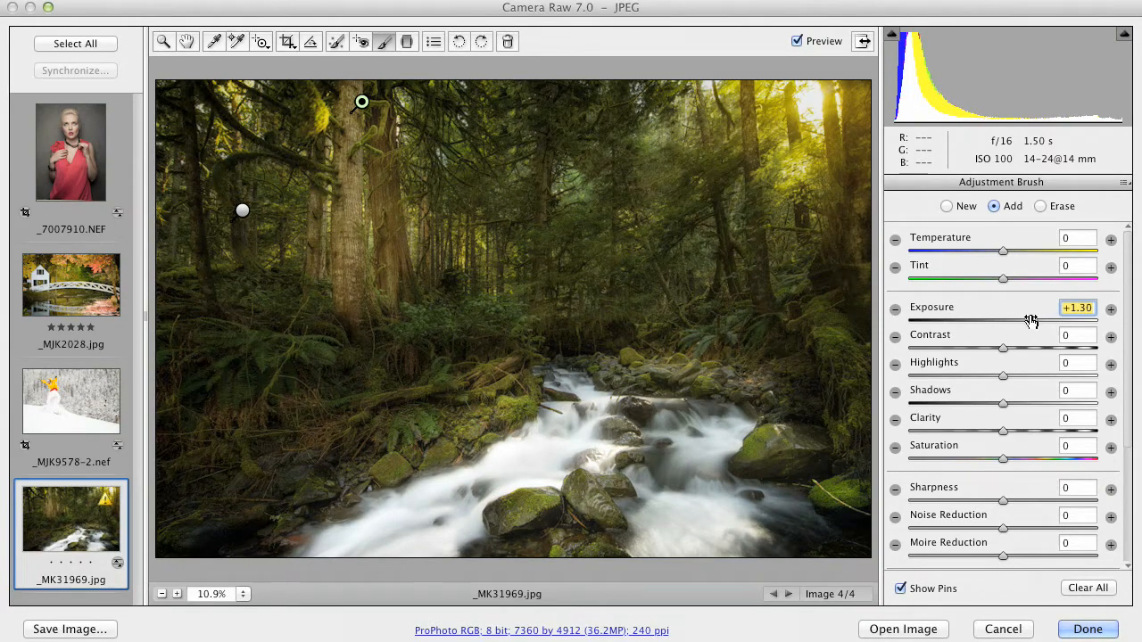
# Hide the adjustment pins and compare the forest photo with and without the brush adjustments
pyautogui.click(799, 43)
pyautogui.click(797, 42)
pyautogui.click(901, 590)
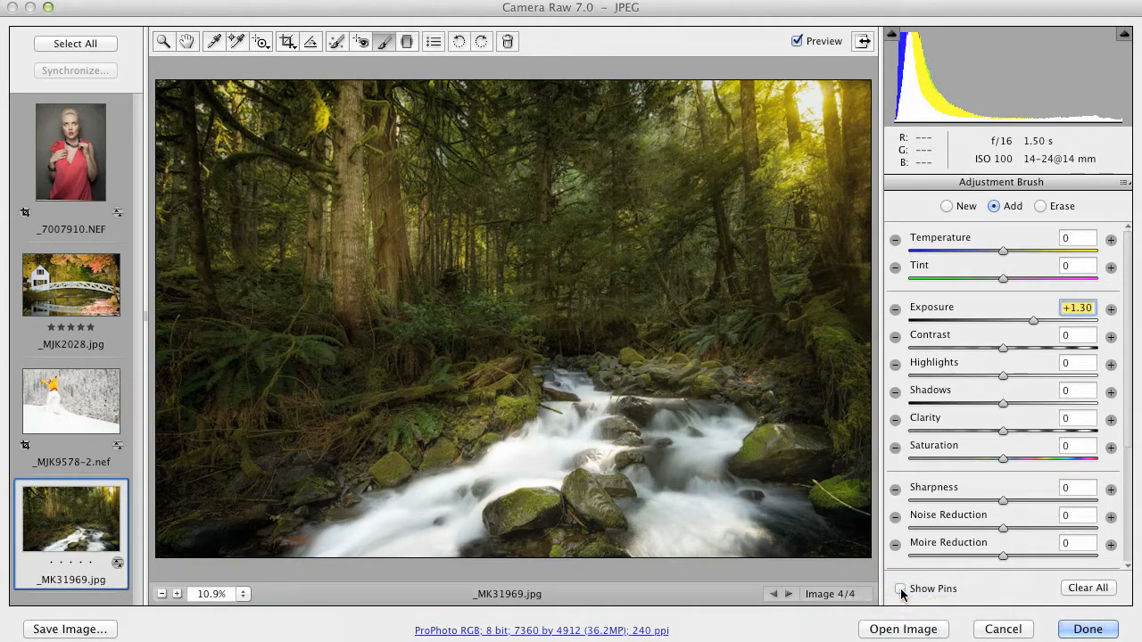
pyautogui.click(797, 42)
pyautogui.click(797, 42)
pyautogui.click(798, 42)
pyautogui.click(798, 42)
# Open _MJK9578-2.nef and darken the whole snowboarder photo with a size 90 brush at exposure -1.30
pyautogui.click(90, 400)
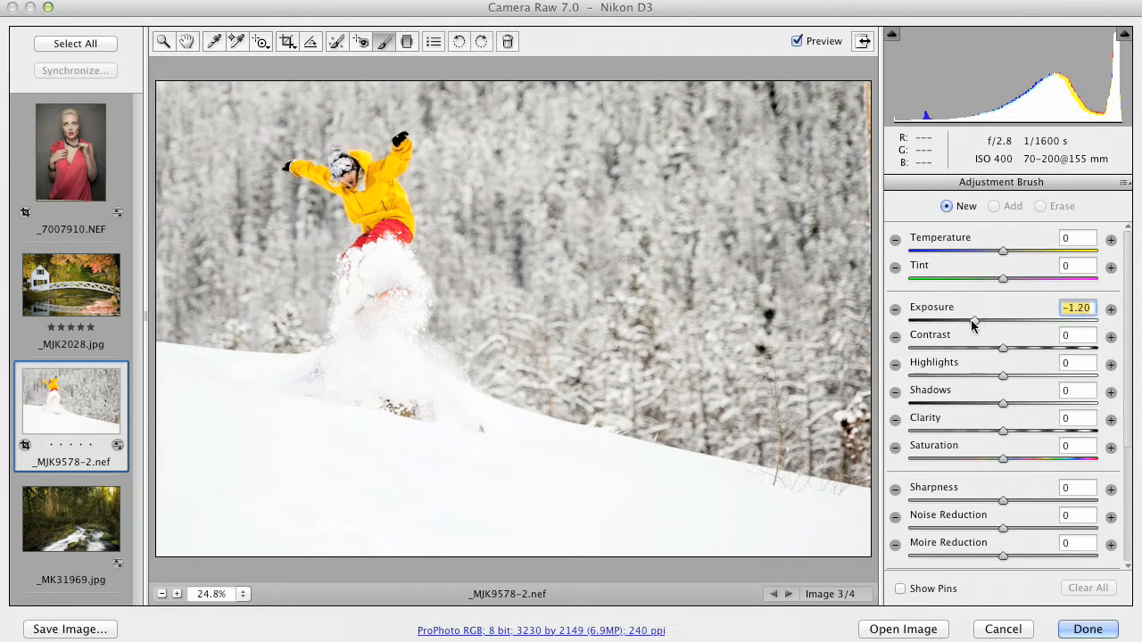
pyautogui.scroll(-5, 1128, 355)
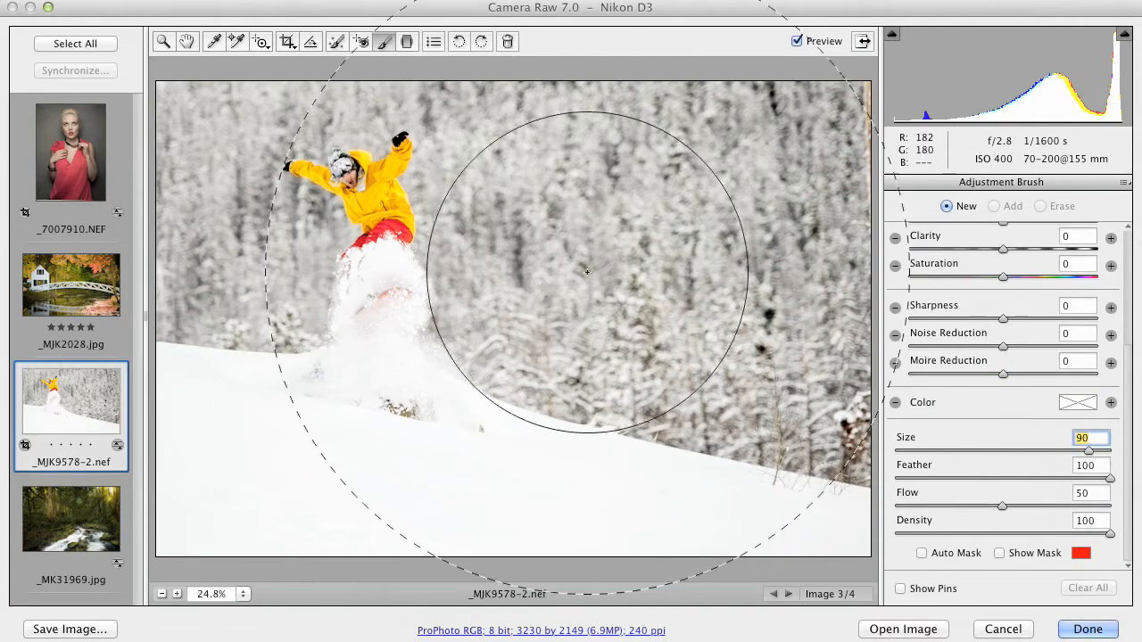
pyautogui.moveTo(634, 123)
pyautogui.mouseDown()
pyautogui.moveTo(446, 40)
pyautogui.moveTo(176, 138)
pyautogui.moveTo(183, 228)
pyautogui.moveTo(247, 490)
pyautogui.moveTo(817, 464)
pyautogui.moveTo(392, 402)
pyautogui.moveTo(420, 407)
pyautogui.moveTo(822, 123)
pyautogui.moveTo(576, 452)
pyautogui.moveTo(740, 348)
pyautogui.mouseUp()
pyautogui.moveTo(1128, 364); pyautogui.dragTo(1126, 233)
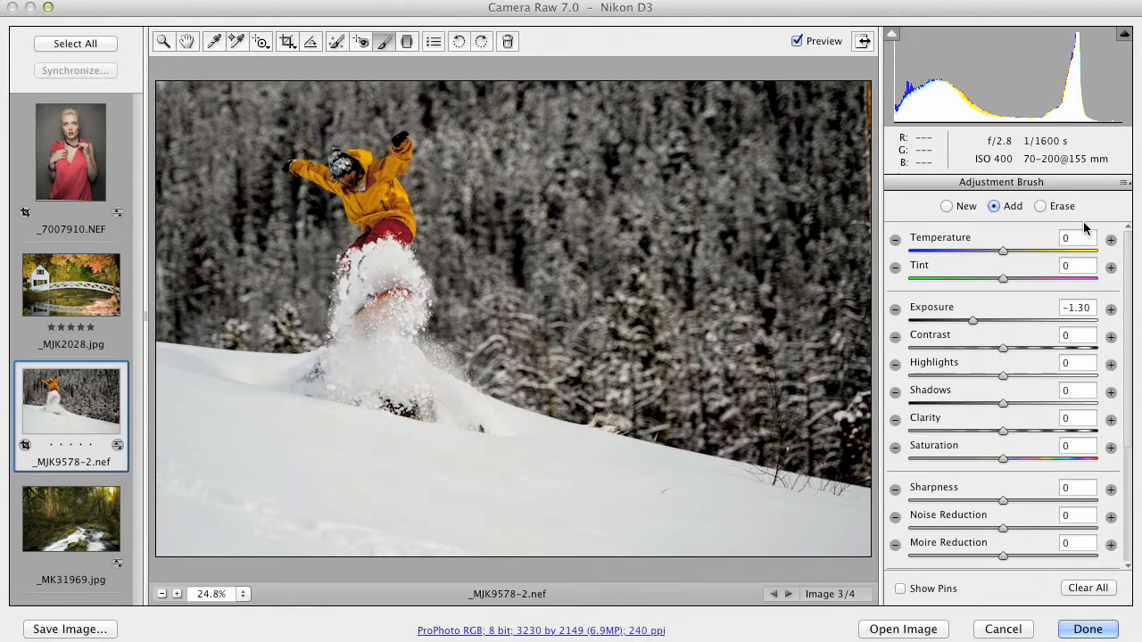
# Set the brush to erase, enlarge it, and erase the darkening over the snowboarder
pyautogui.click(1040, 205)
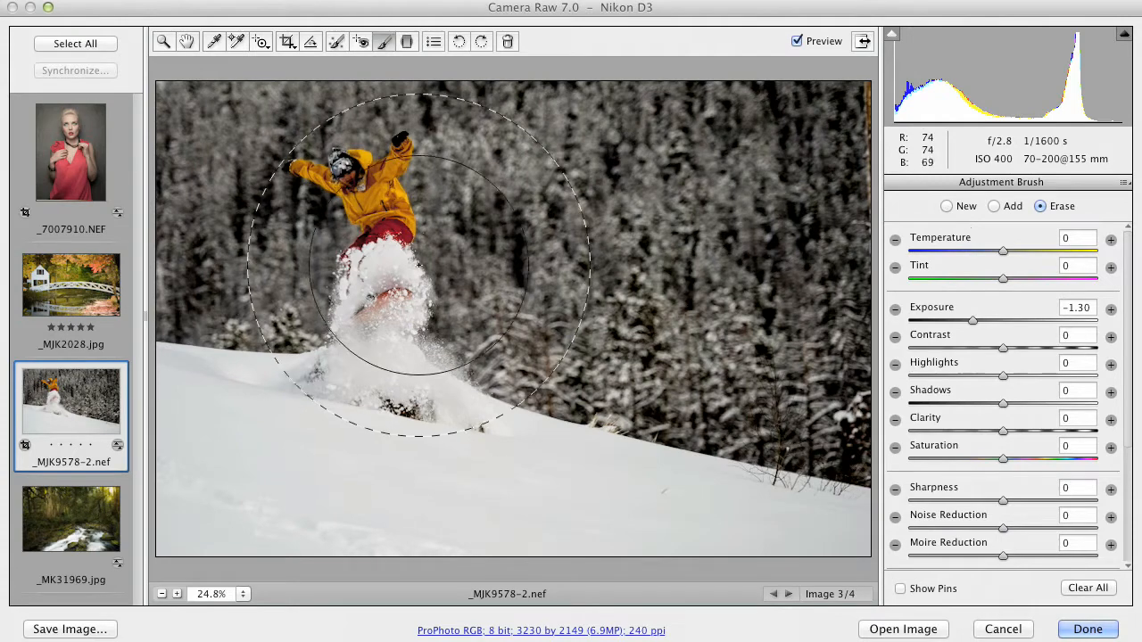
pyautogui.press(']')
pyautogui.press(']')
pyautogui.press(']')
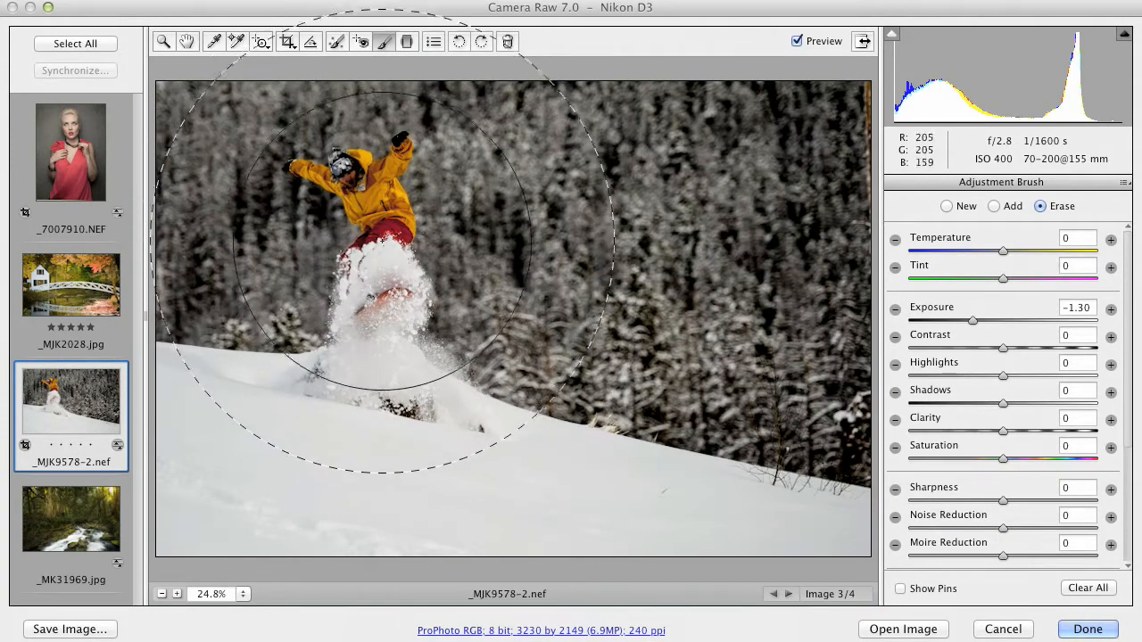
pyautogui.press(']')
pyautogui.press('[')
pyautogui.moveTo(380, 255)
pyautogui.mouseDown()
pyautogui.moveTo(356, 375)
pyautogui.moveTo(383, 272)
pyautogui.mouseUp()
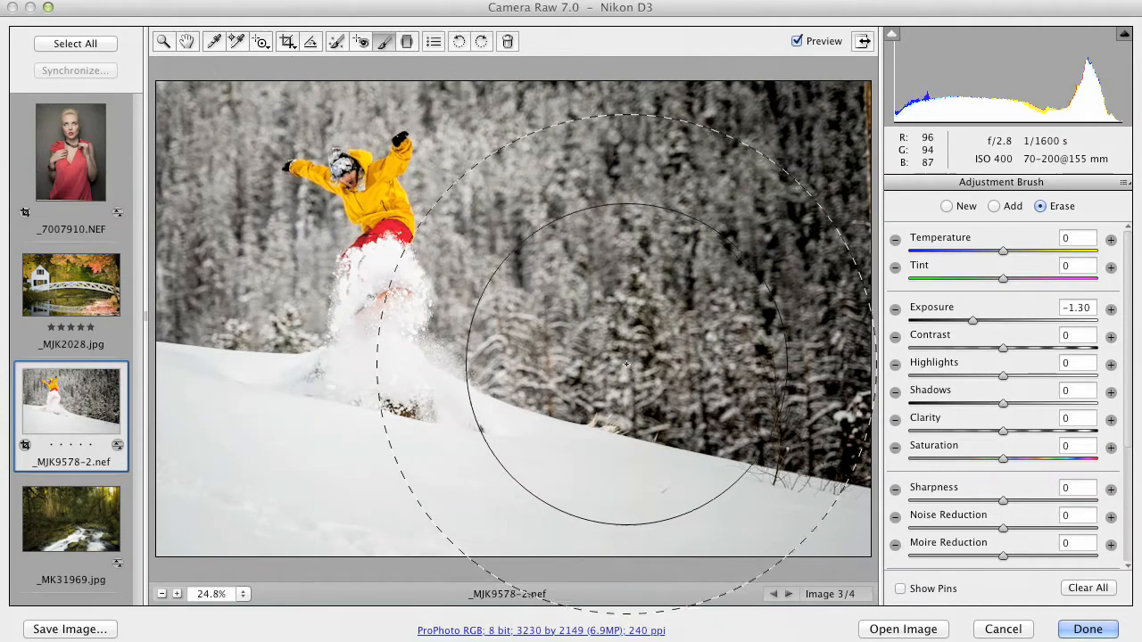
# Undo the last erase stroke and erase the darkening over the snowboarder again with a smaller brush
pyautogui.press('super+z')
pyautogui.press('[')
pyautogui.press('[')
pyautogui.press('[')
pyautogui.moveTo(367, 216)
pyautogui.mouseDown()
pyautogui.moveTo(357, 255)
pyautogui.moveTo(344, 191)
pyautogui.moveTo(357, 255)
pyautogui.moveTo(362, 204)
pyautogui.mouseUp()
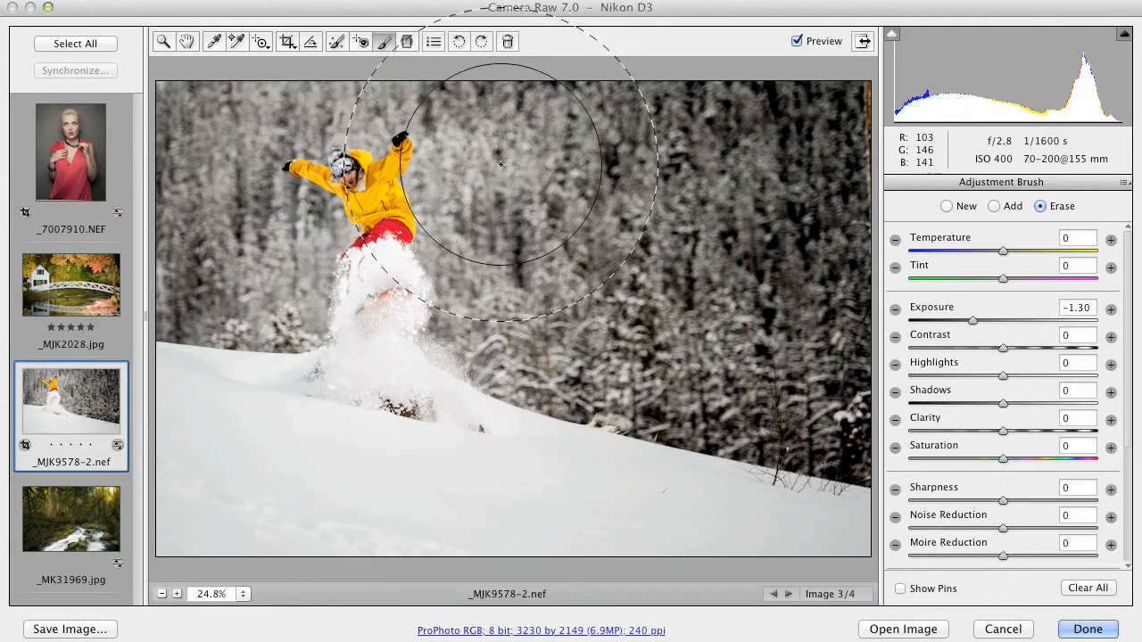
# Leave the brush and add a post-crop vignette to the snowboarder photo with amount -48 and midpoint 25
pyautogui.click(162, 41)
pyautogui.click(1024, 187)
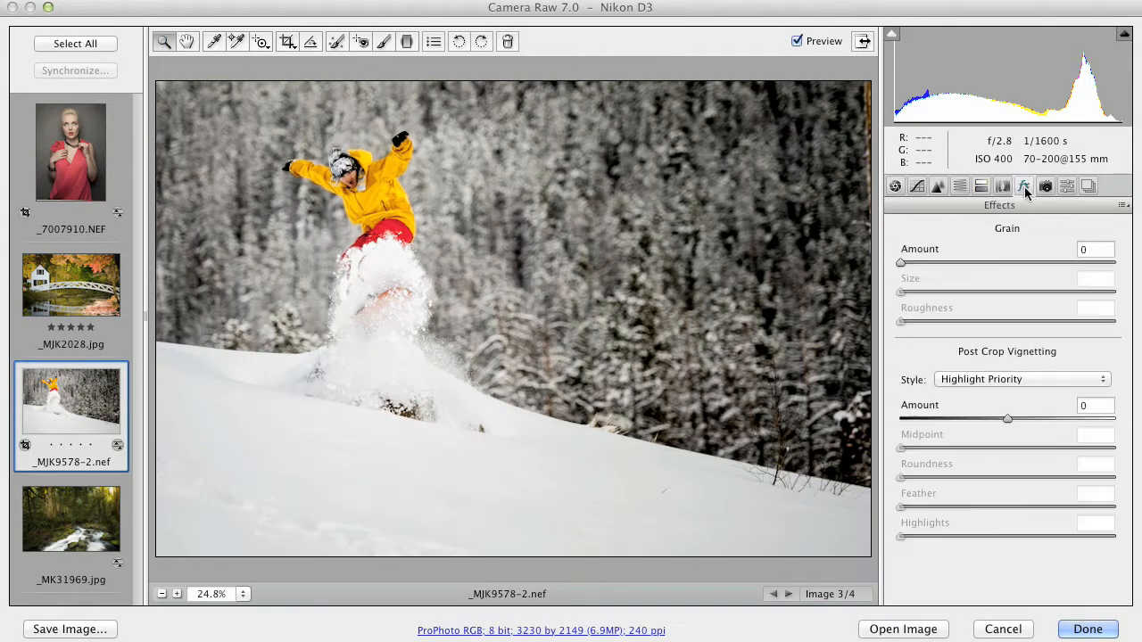
pyautogui.moveTo(1012, 423); pyautogui.dragTo(950, 446)
pyautogui.click(952, 446)
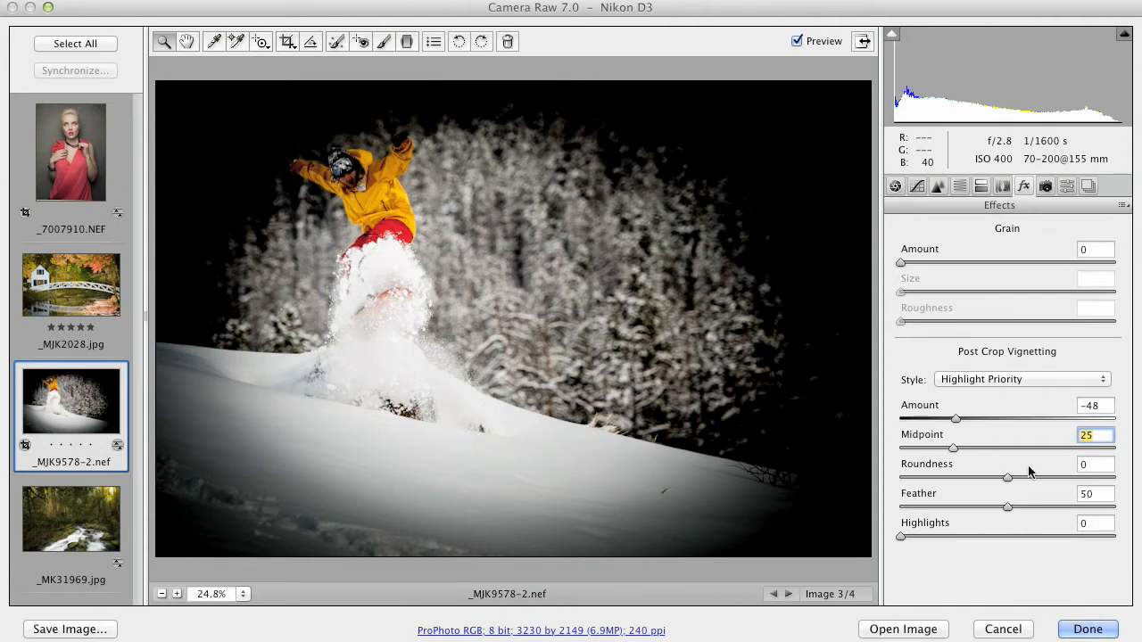
# Reset the post-crop vignette amount on the snowboarder photo to 0
pyautogui.click(964, 424)
pyautogui.doubleClick(964, 419)
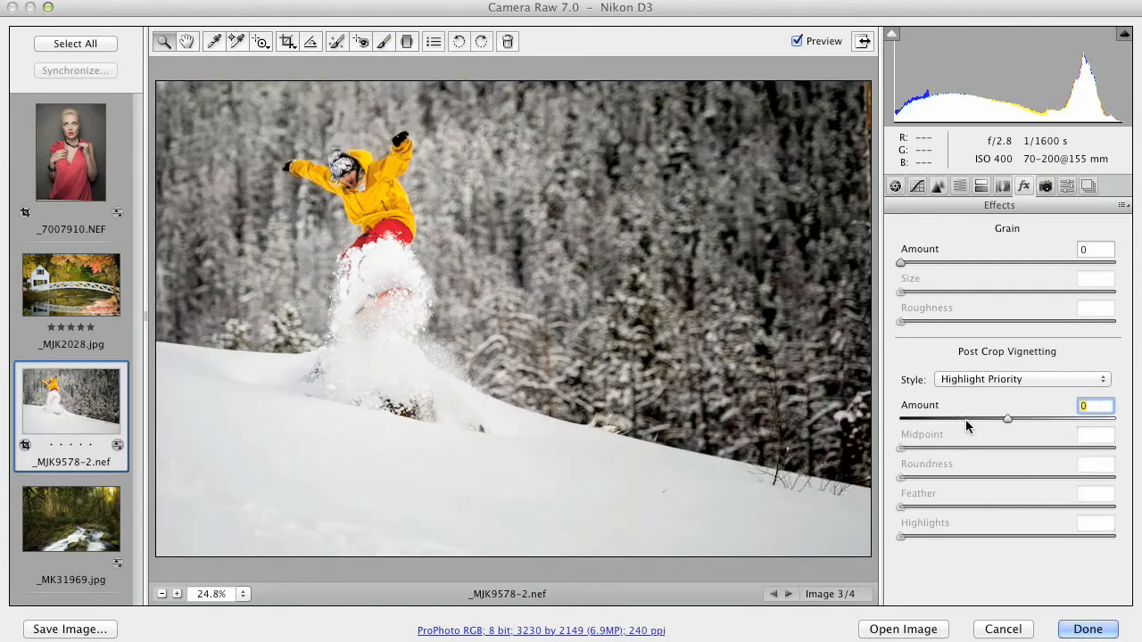
# Return to the Adjustment Brush, show the pins, select the darkening pin and compare the snowboarder photo with and without it
pyautogui.click(384, 42)
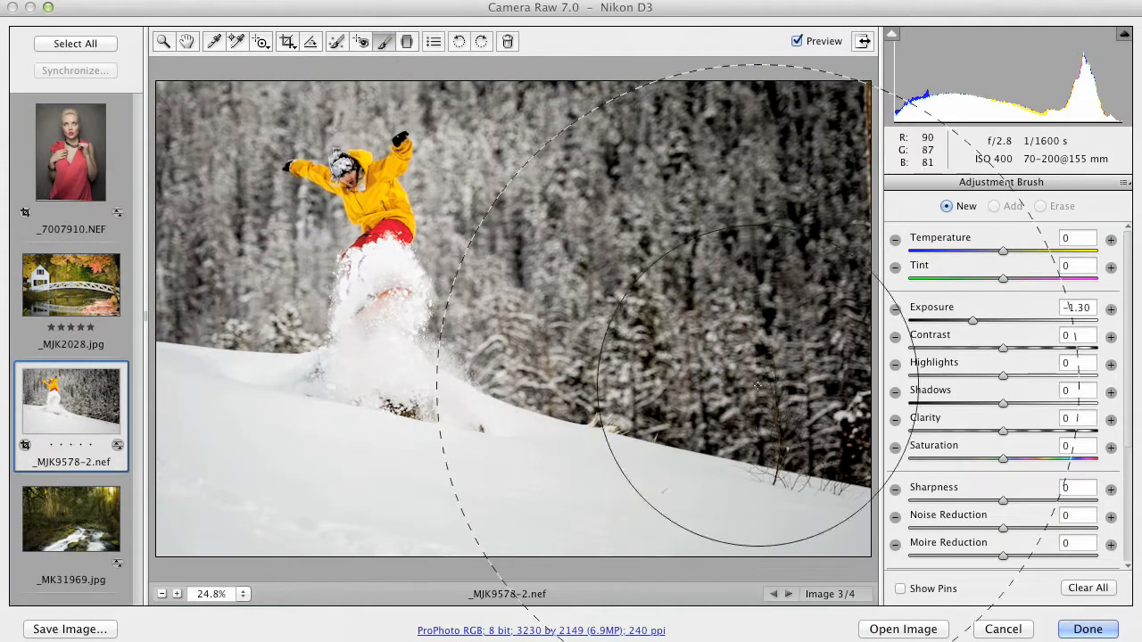
pyautogui.click(900, 589)
pyautogui.click(714, 156)
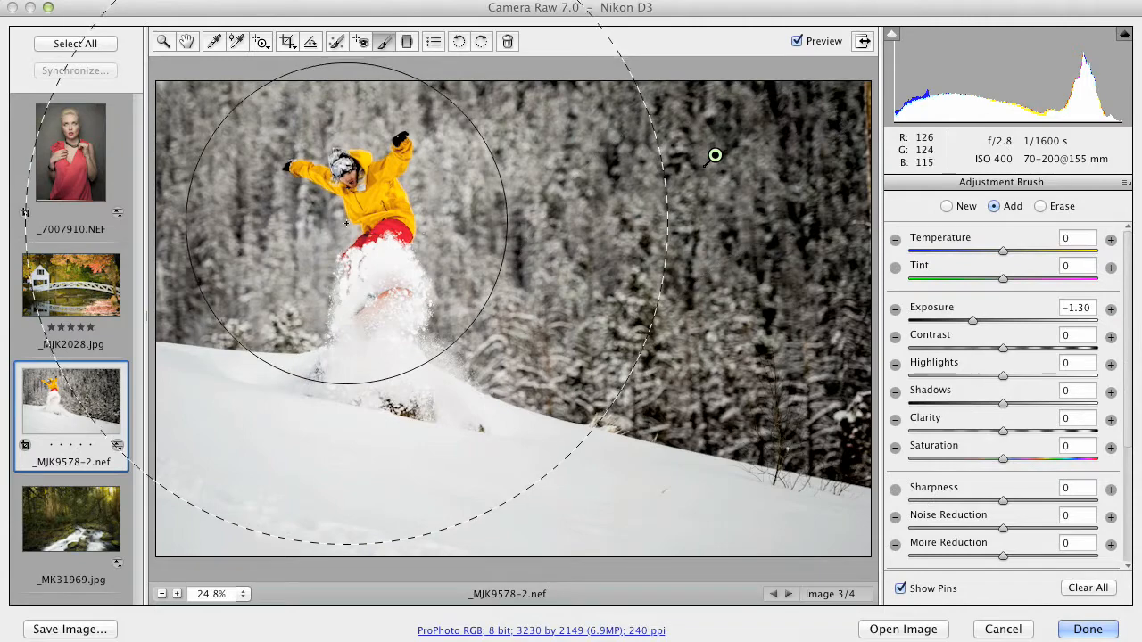
pyautogui.click(797, 41)
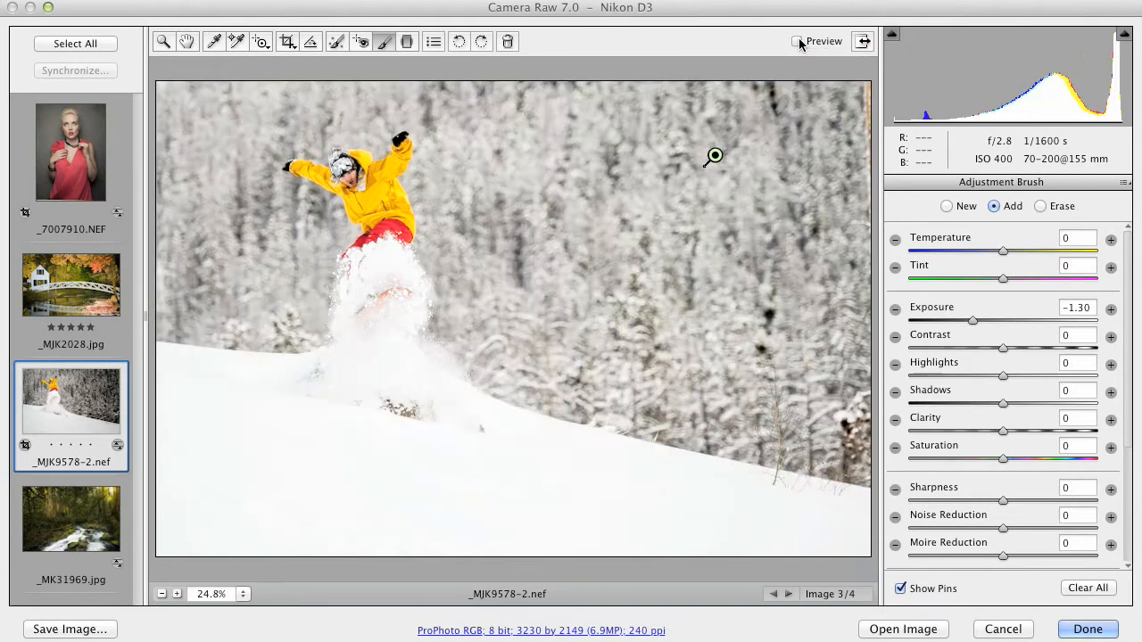
pyautogui.click(797, 41)
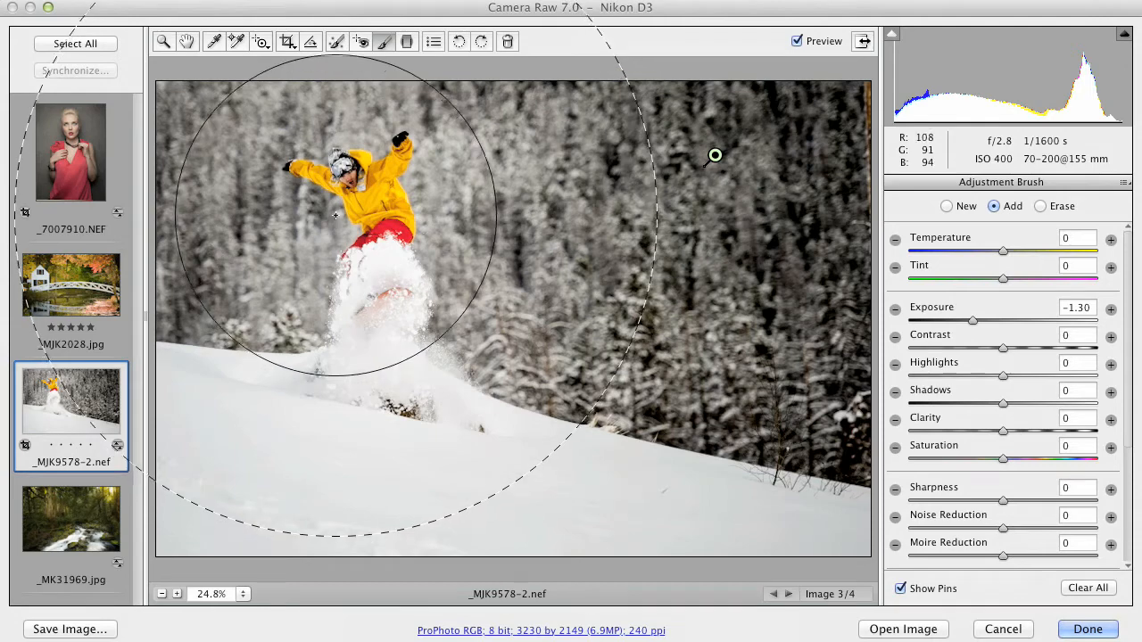
# Open _MJK2028.jpg, darken the whole photo with the brush at exposure -1.30, and erase the darkening over the house and bridge
pyautogui.click(86, 295)
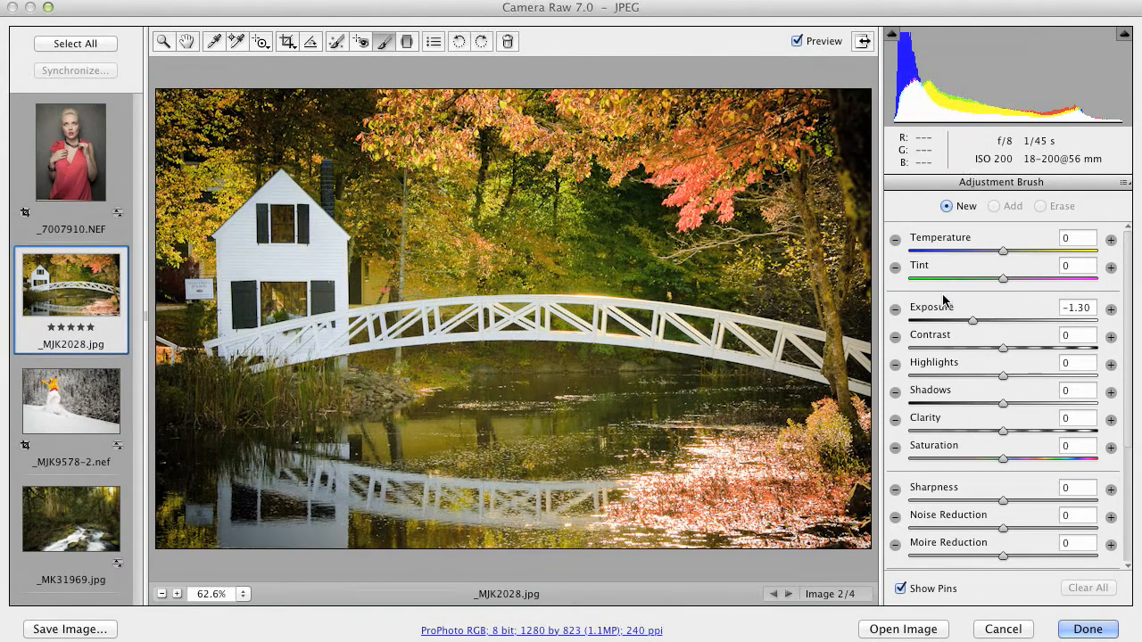
pyautogui.moveTo(713, 130)
pyautogui.mouseDown()
pyautogui.moveTo(249, 141)
pyautogui.moveTo(80, 89)
pyautogui.moveTo(153, 535)
pyautogui.moveTo(259, 615)
pyautogui.moveTo(767, 517)
pyautogui.moveTo(803, 341)
pyautogui.moveTo(749, 371)
pyautogui.moveTo(675, 247)
pyautogui.moveTo(567, 150)
pyautogui.moveTo(589, 142)
pyautogui.mouseUp()
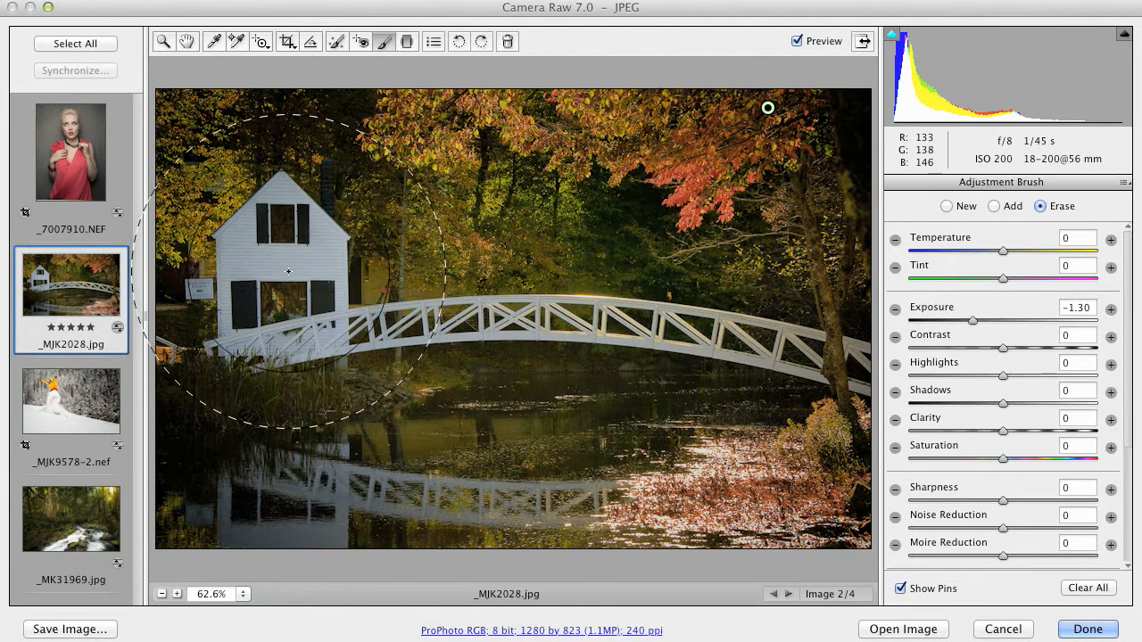
pyautogui.moveTo(291, 275)
pyautogui.mouseDown()
pyautogui.moveTo(303, 294)
pyautogui.moveTo(276, 267)
pyautogui.moveTo(295, 285)
pyautogui.moveTo(546, 342)
pyautogui.mouseUp()
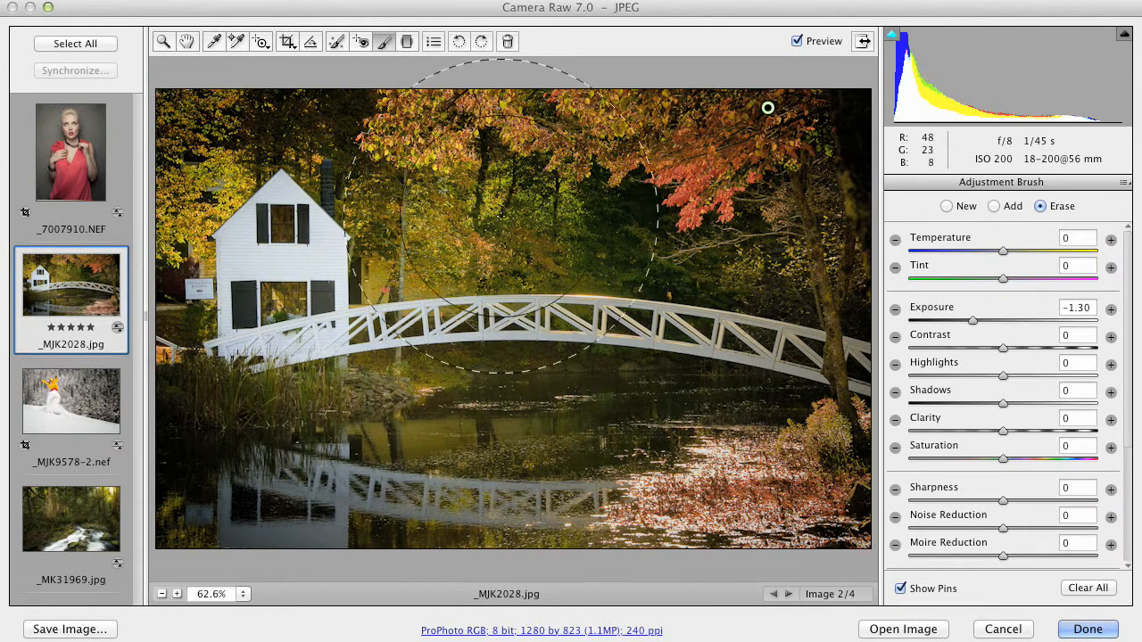
# Compare the bridge photo repeatedly with and without the darkening around the white house
pyautogui.click(797, 42)
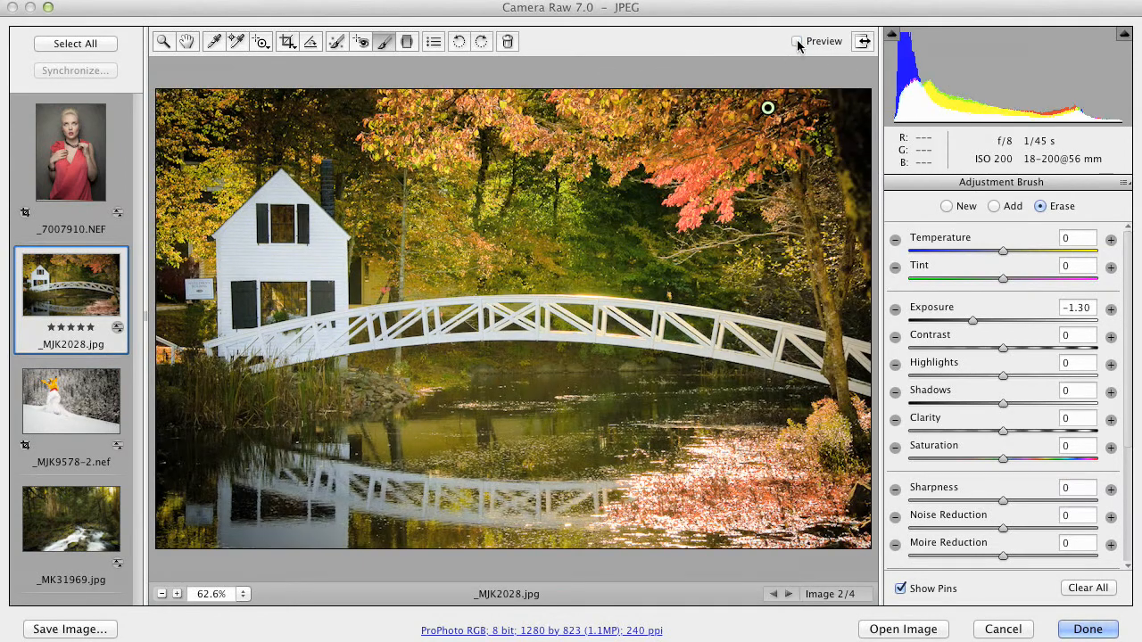
pyautogui.click(798, 43)
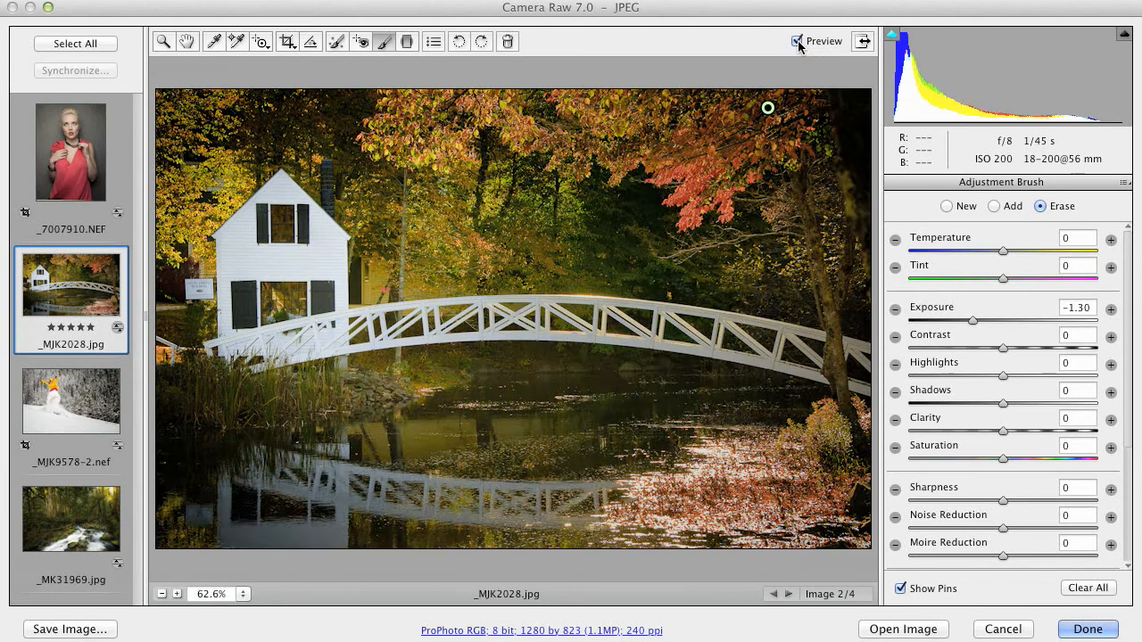
pyautogui.click(798, 42)
pyautogui.click(797, 43)
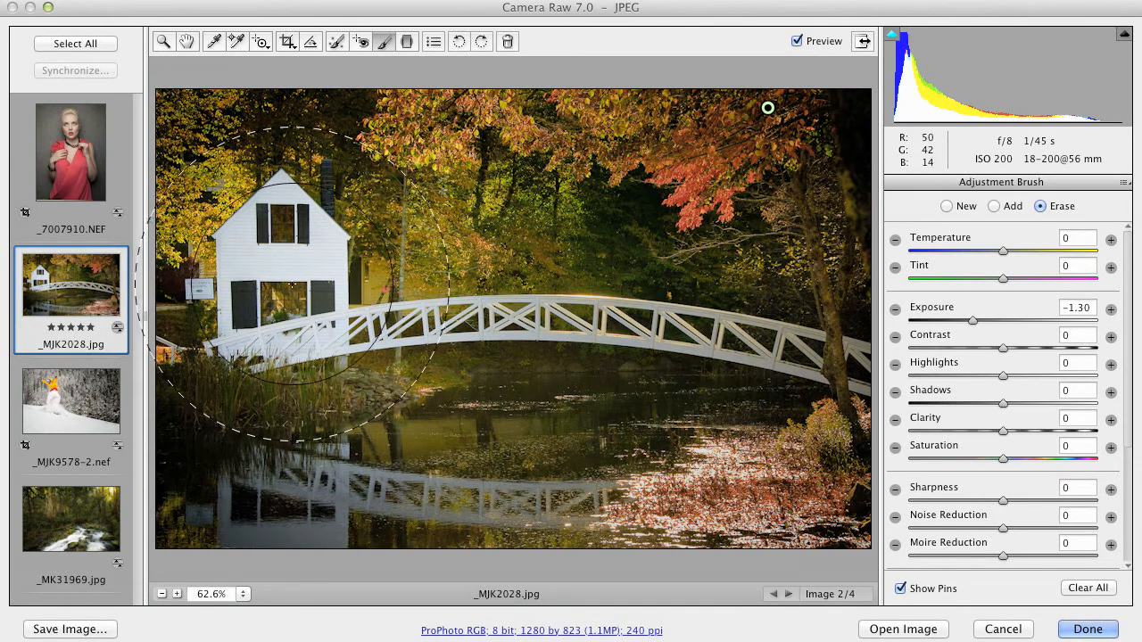
pyautogui.moveTo(288, 291)
pyautogui.mouseDown()
pyautogui.moveTo(308, 304)
pyautogui.moveTo(356, 249)
pyautogui.moveTo(308, 290)
pyautogui.moveTo(295, 276)
pyautogui.moveTo(318, 317)
pyautogui.moveTo(339, 294)
pyautogui.moveTo(357, 312)
pyautogui.moveTo(285, 290)
pyautogui.moveTo(323, 286)
pyautogui.moveTo(316, 334)
pyautogui.moveTo(316, 248)
pyautogui.mouseUp()
# Open the portrait _7007910.NEF and set up a new brush adjustment with exposure 0.00 and clarity -63
pyautogui.click(98, 163)
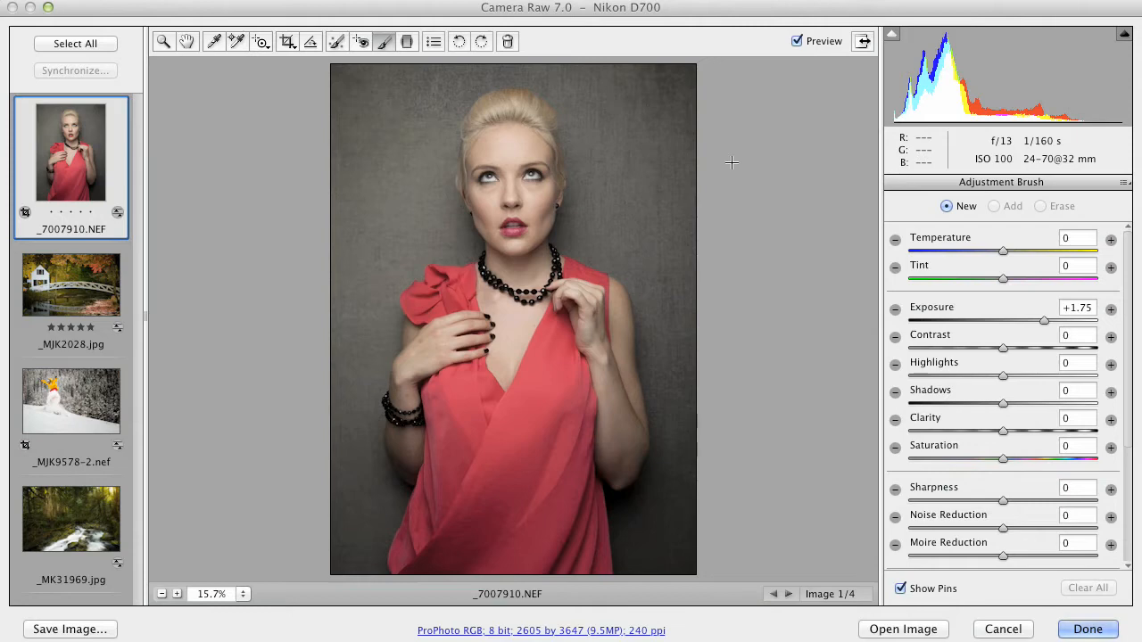
pyautogui.press('super+equal')
pyautogui.press('super+equal')
pyautogui.press('super+equal')
pyautogui.press('super+equal')
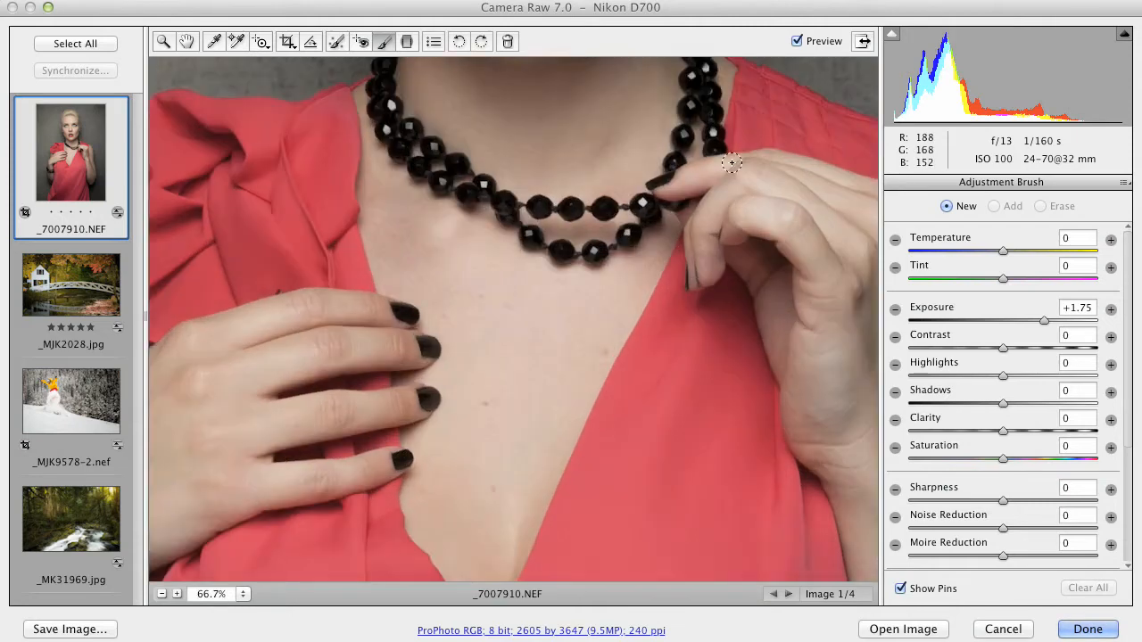
pyautogui.moveTo(506, 264); pyautogui.dragTo(542, 306)
pyautogui.moveTo(538, 262); pyautogui.dragTo(533, 347)
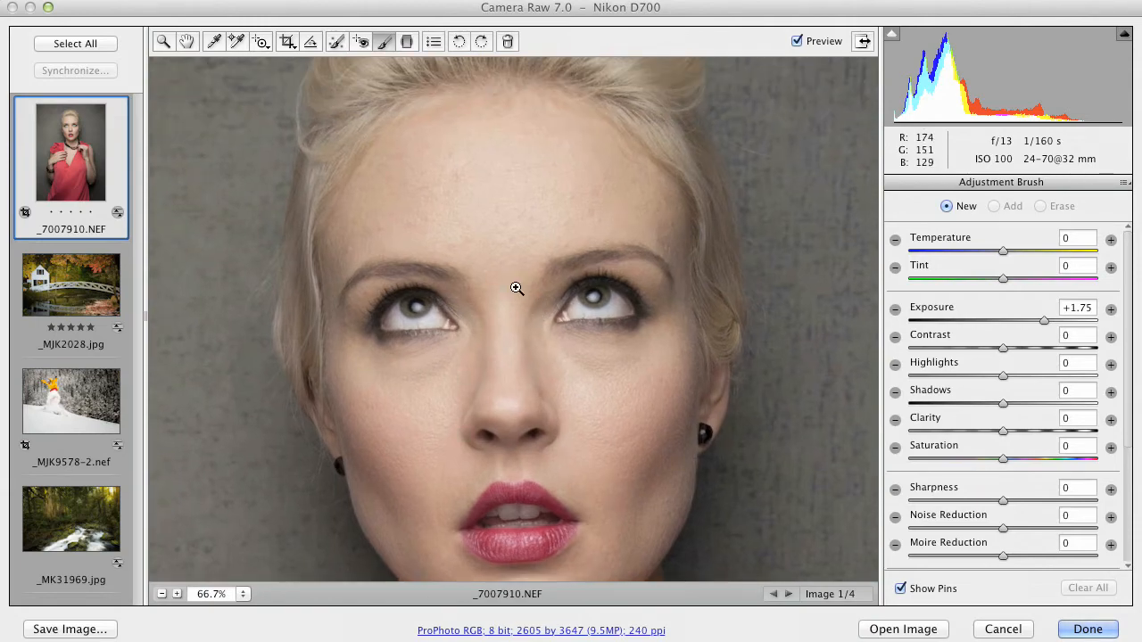
pyautogui.press('super+minus')
pyautogui.press('super+equal')
pyautogui.press('super+equal')
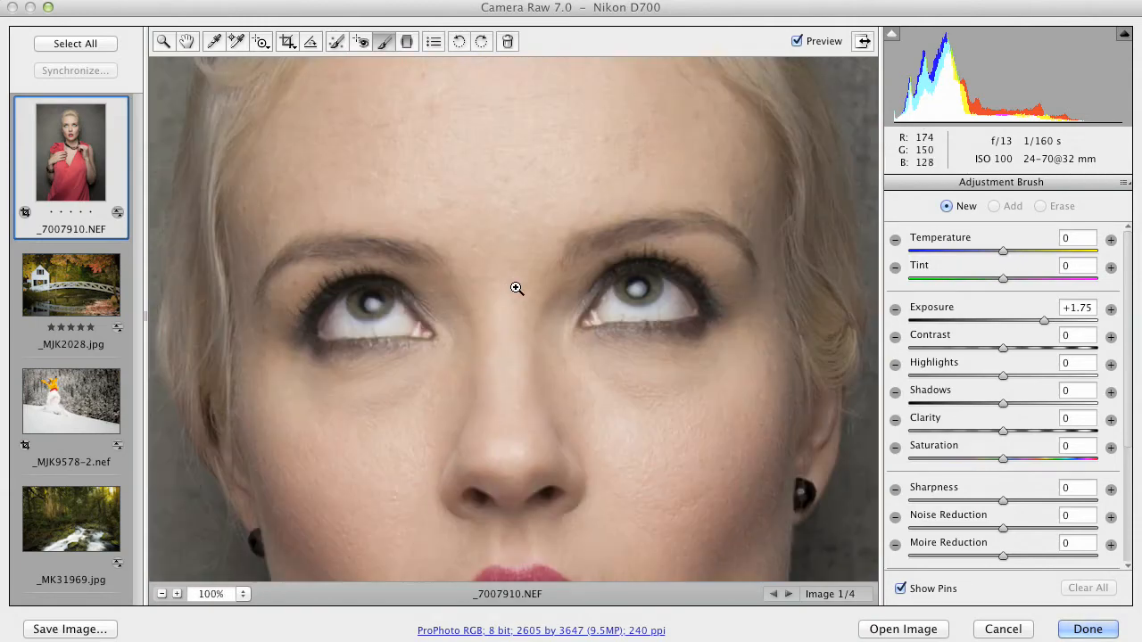
pyautogui.moveTo(584, 230); pyautogui.dragTo(576, 299)
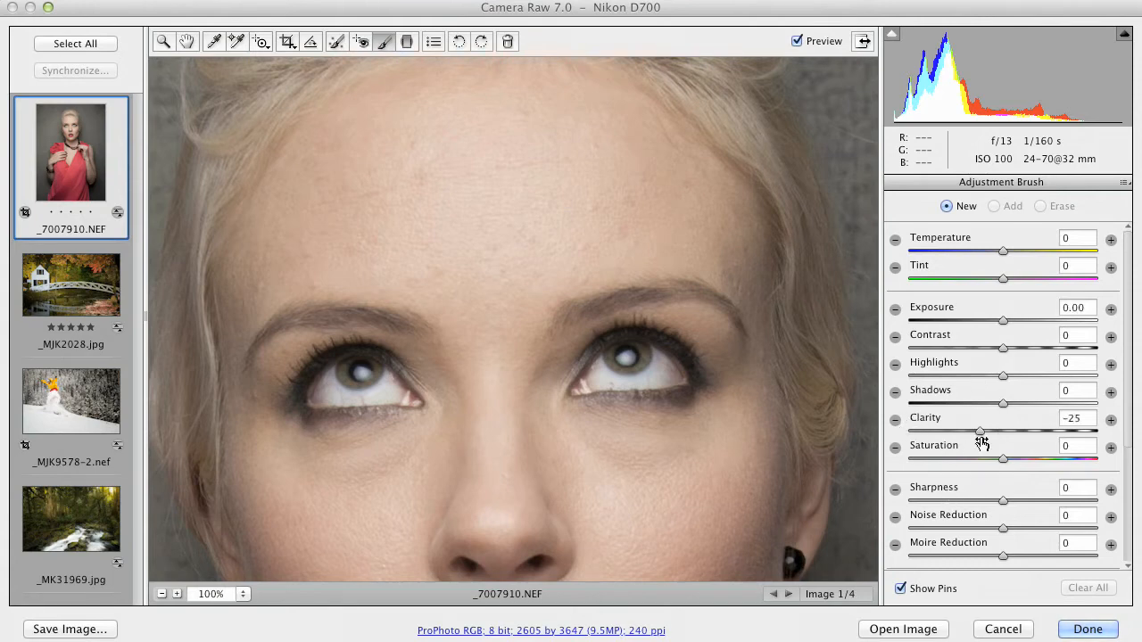
pyautogui.moveTo(981, 434); pyautogui.dragTo(936, 419)
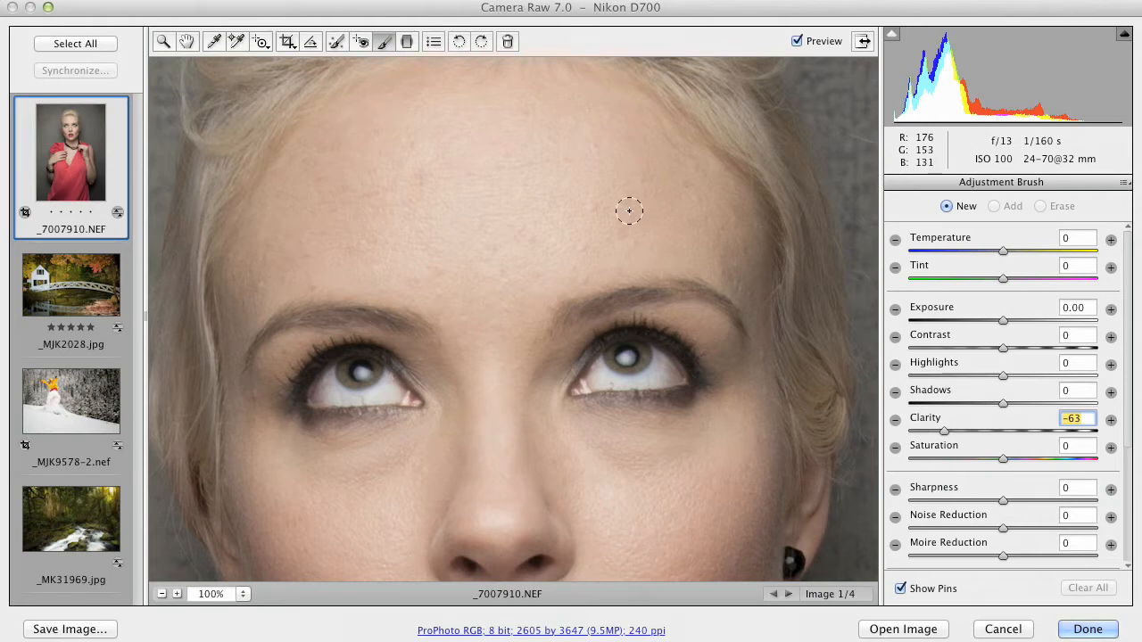
# Paint the reduced clarity over the forehead, under-eye and cheek skin, and compare the portrait with and without it
pyautogui.moveTo(583, 179)
pyautogui.mouseDown()
pyautogui.moveTo(591, 134)
pyautogui.moveTo(550, 114)
pyautogui.mouseUp()
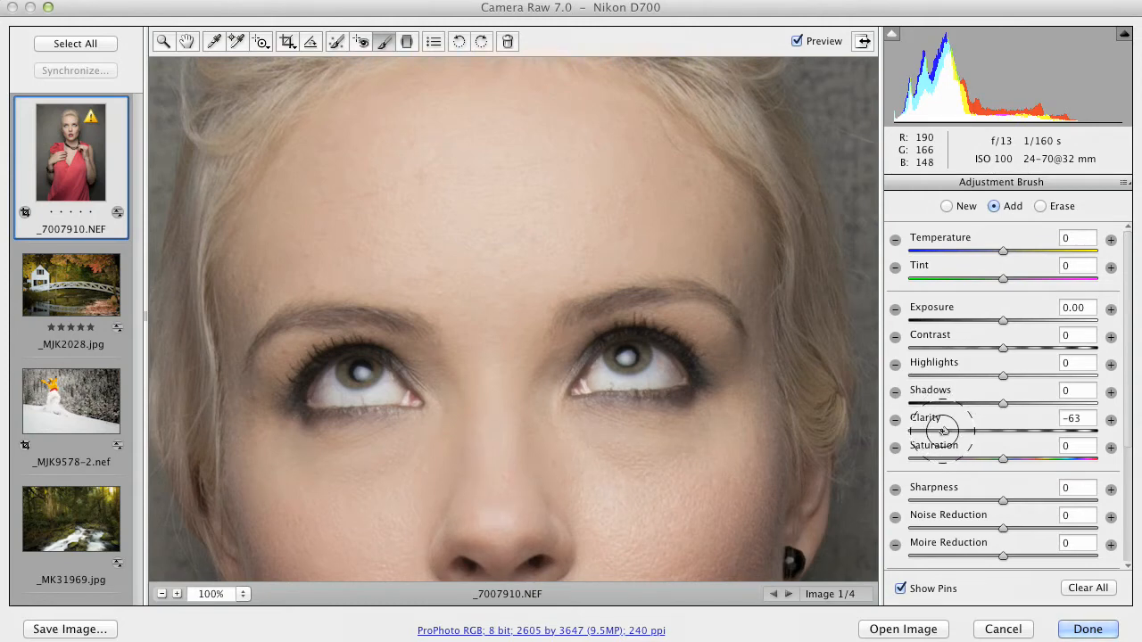
pyautogui.scroll(-3, 941, 433)
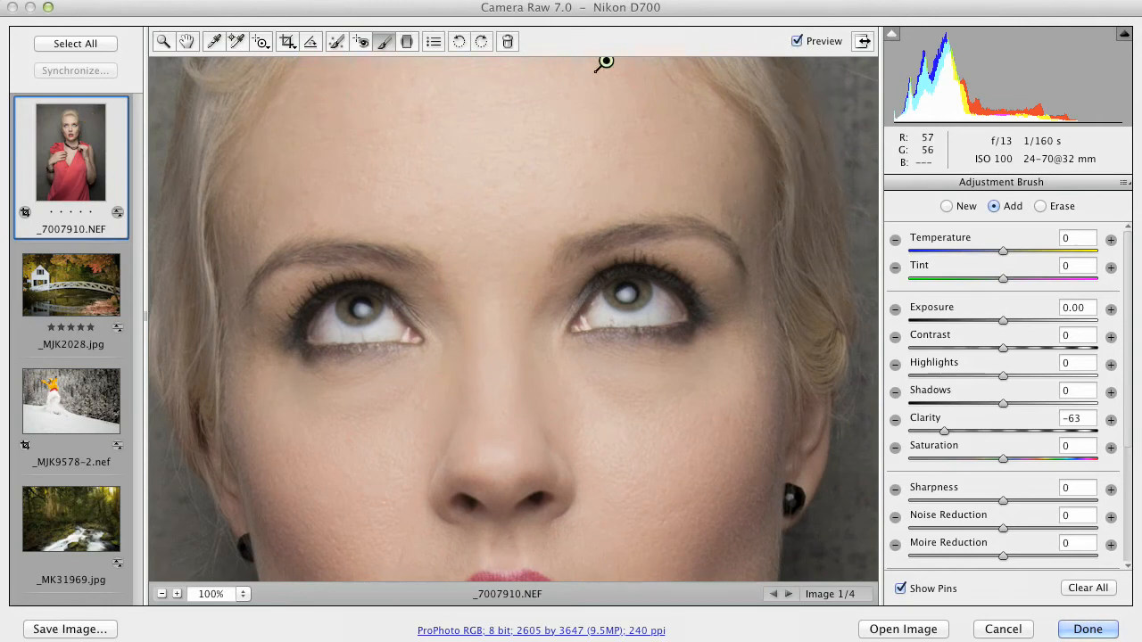
pyautogui.click(797, 41)
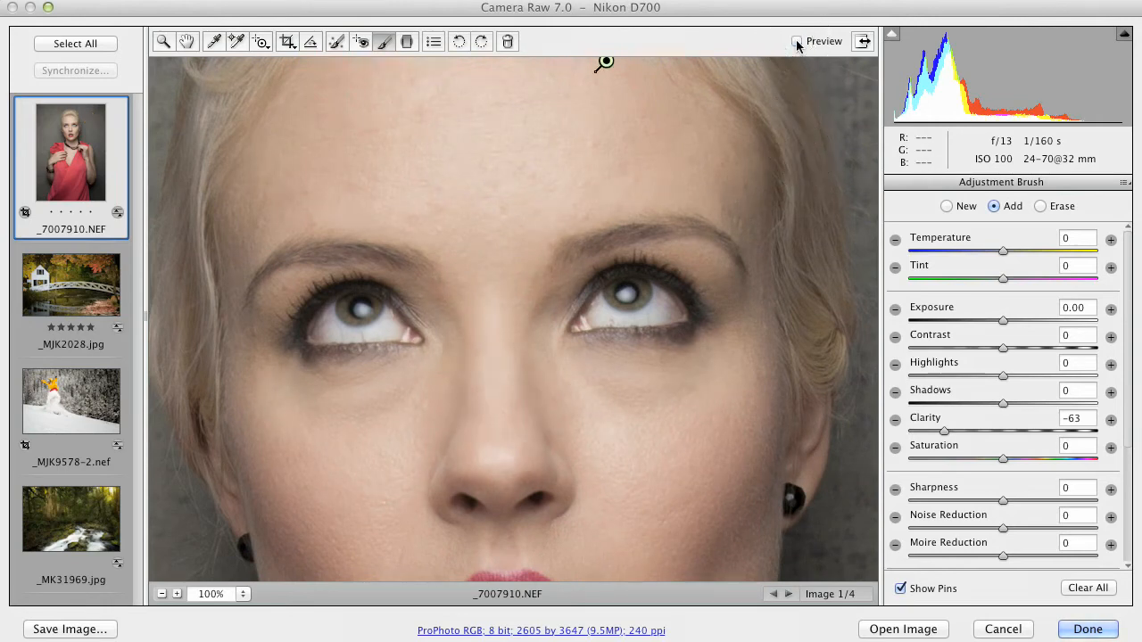
pyautogui.click(797, 42)
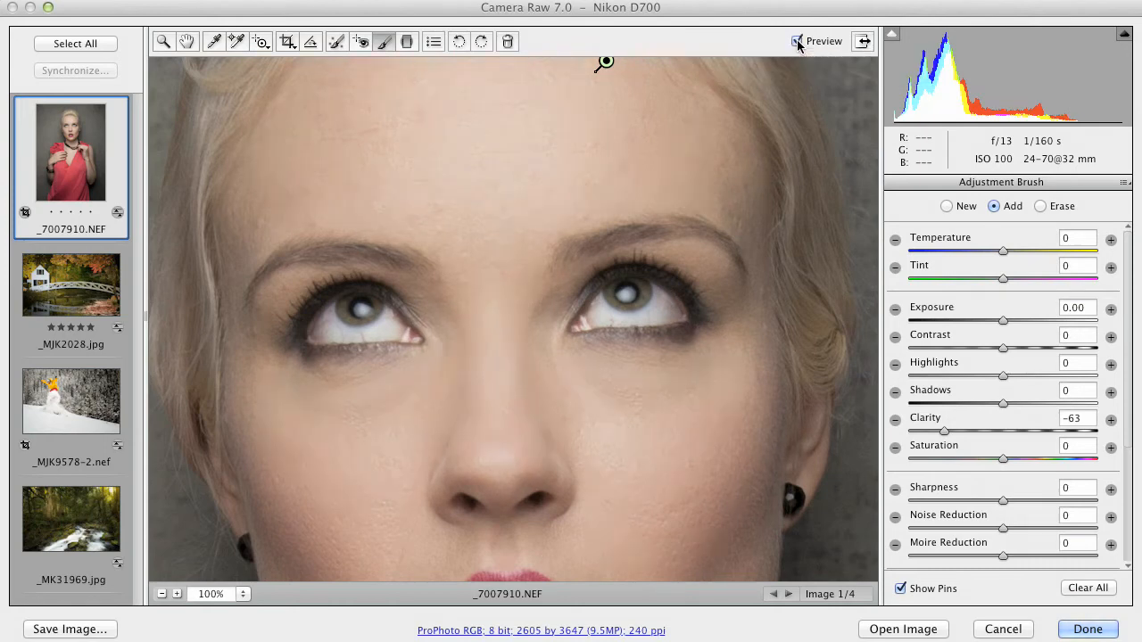
pyautogui.click(797, 41)
pyautogui.click(797, 42)
# Set the skin-softening adjustment's clarity to -87 and compare the portrait with and without it
pyautogui.moveTo(930, 432); pyautogui.dragTo(918, 433)
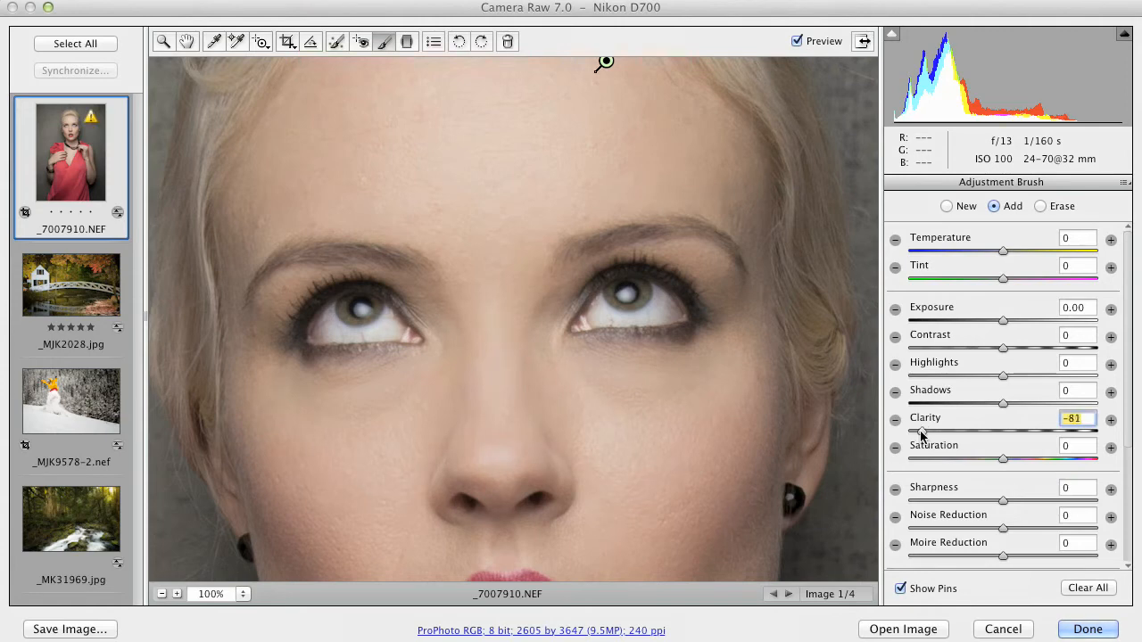
pyautogui.click(797, 42)
pyautogui.click(797, 42)
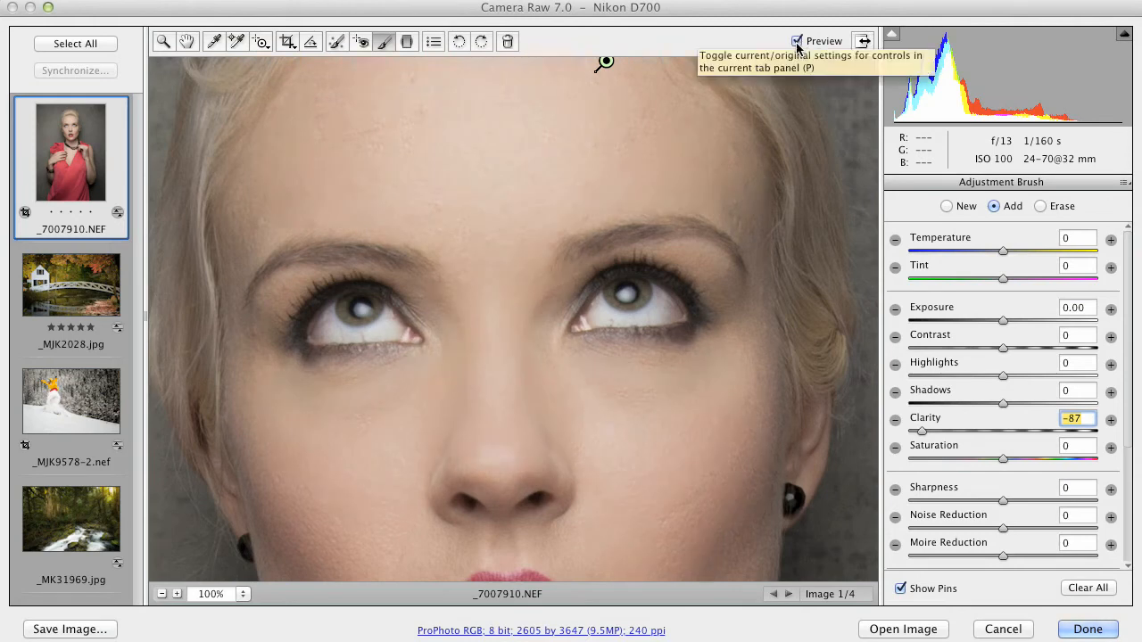